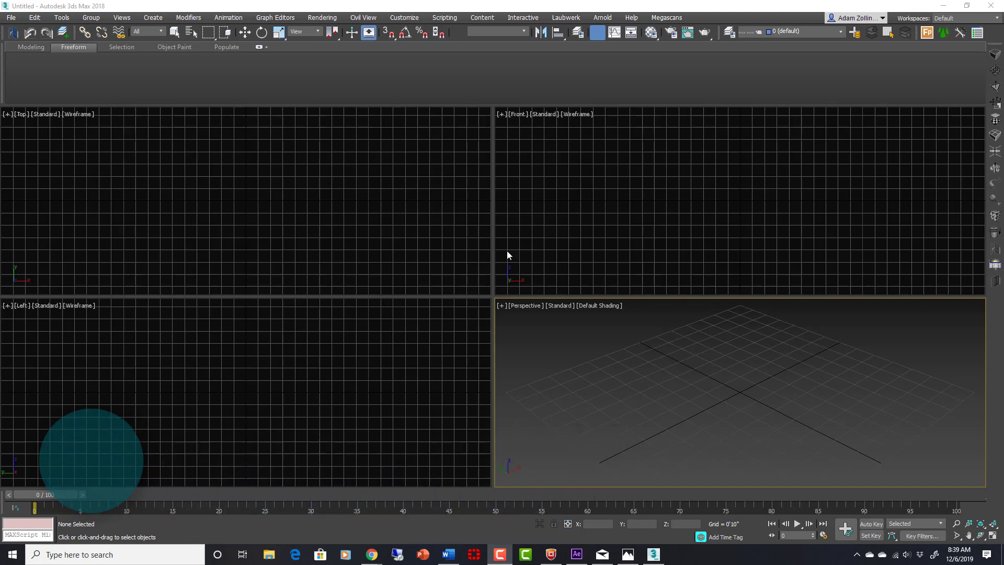
Attach the house scene from the 191108_EnvCourse models folder as an external scene reference
left_click(433, 238)
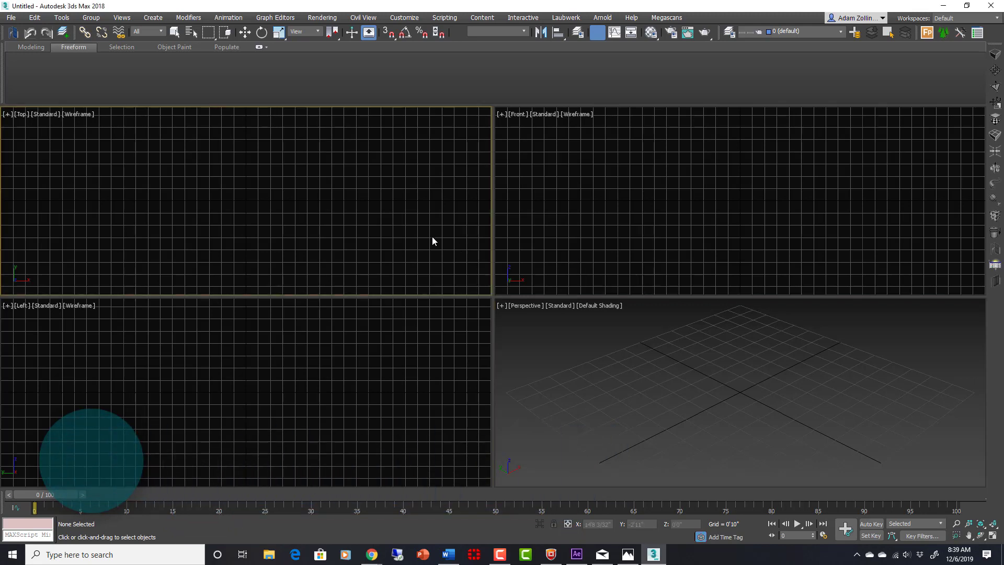
left_click(11, 18)
mouse_move(70, 168)
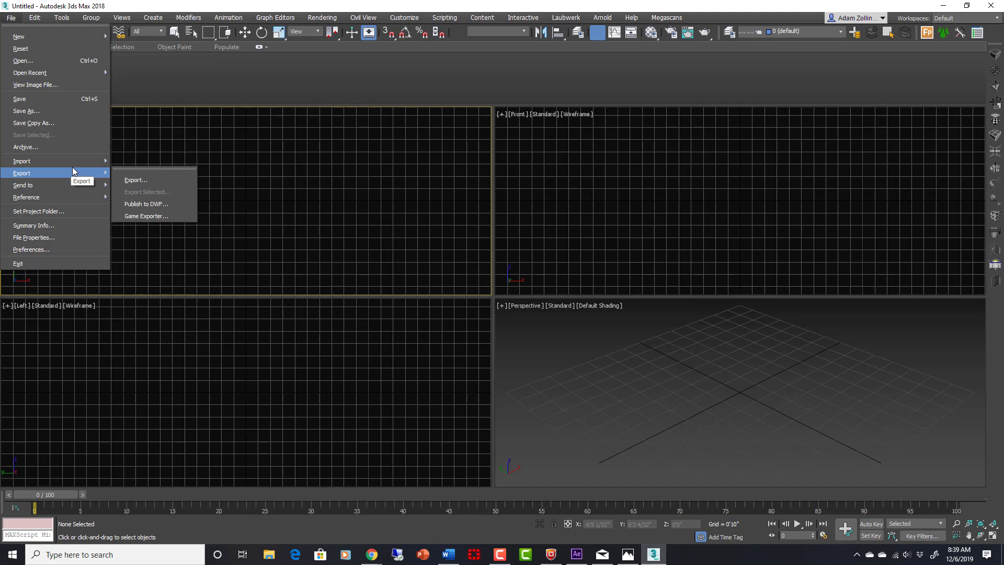
left_click(159, 144)
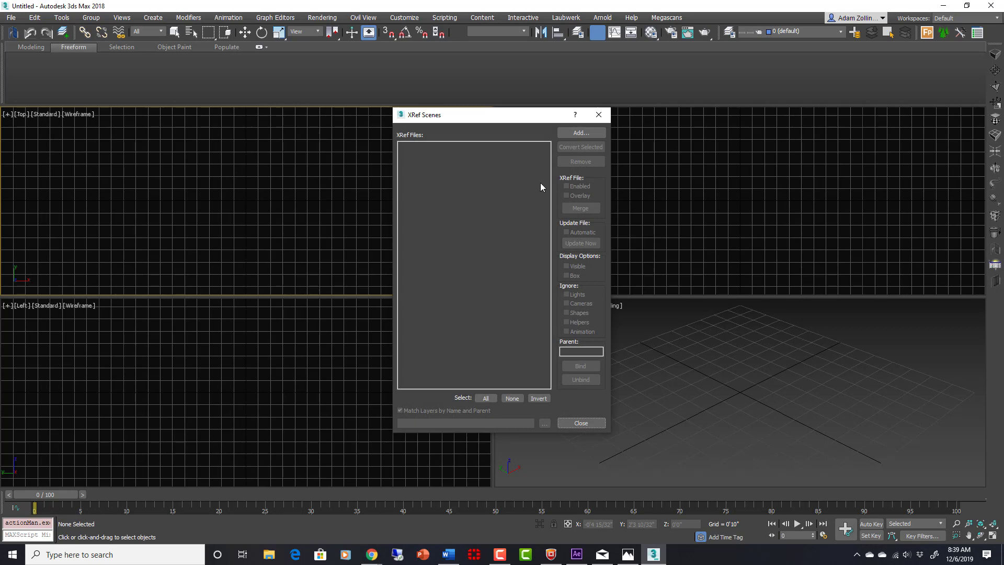
left_click(579, 135)
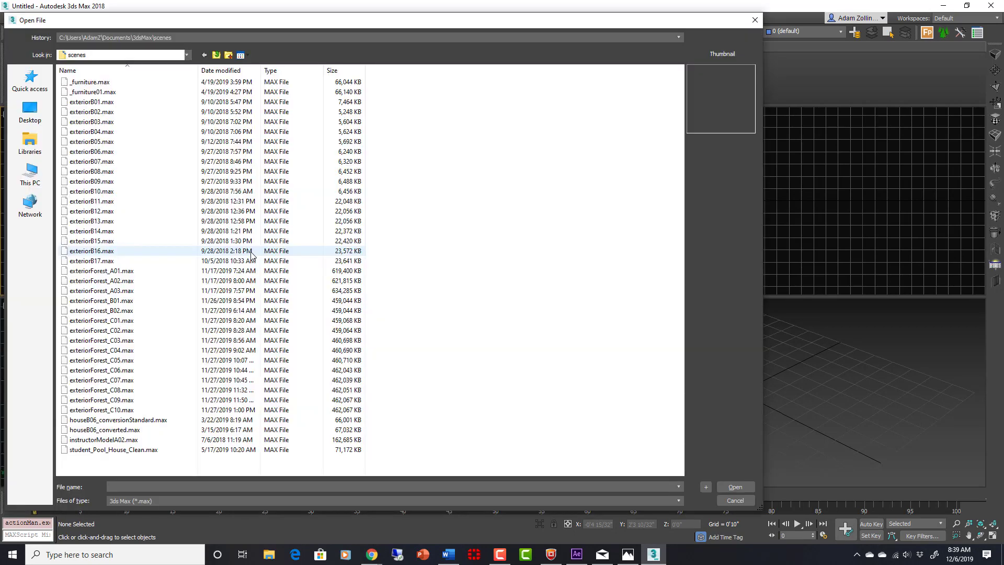
key("Escape")
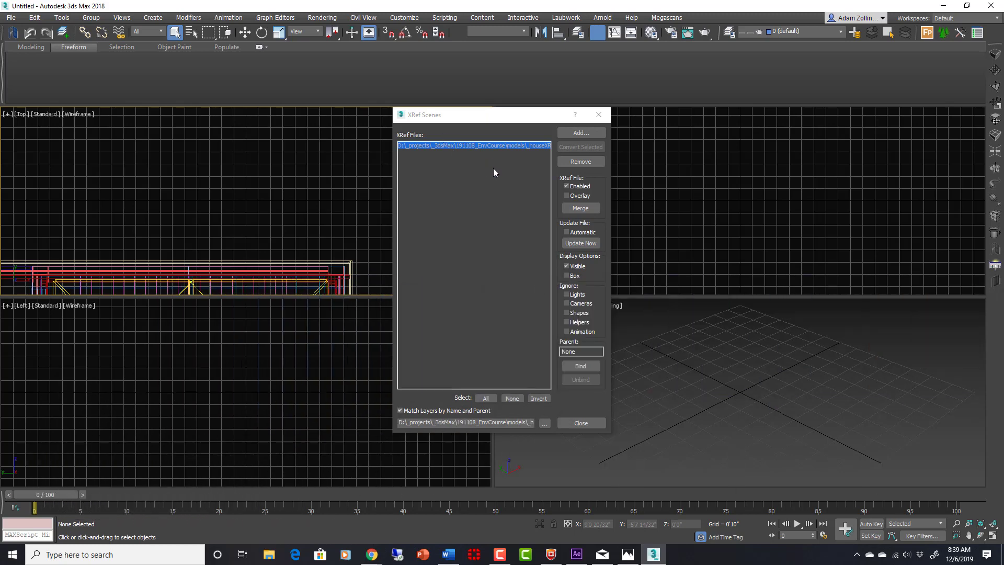
key("backslash")
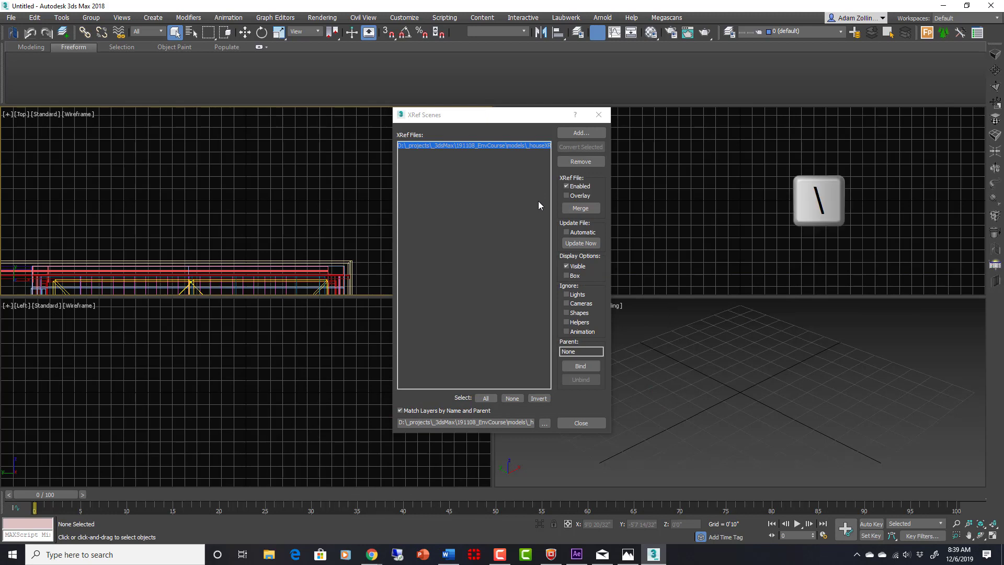
left_click(594, 422)
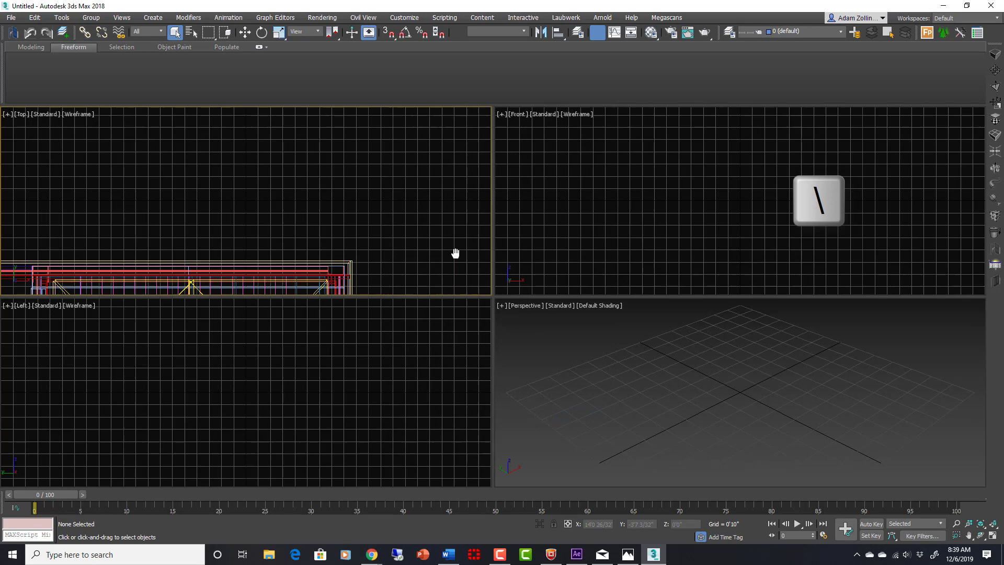
Maximize the Top viewport without its grid and show the whole referenced house in default shading from an orthographic angle
middle_click_drag(455, 253, 469, 238)
scroll(469, 238, "down", 6)
key("g")
key("alt+w")
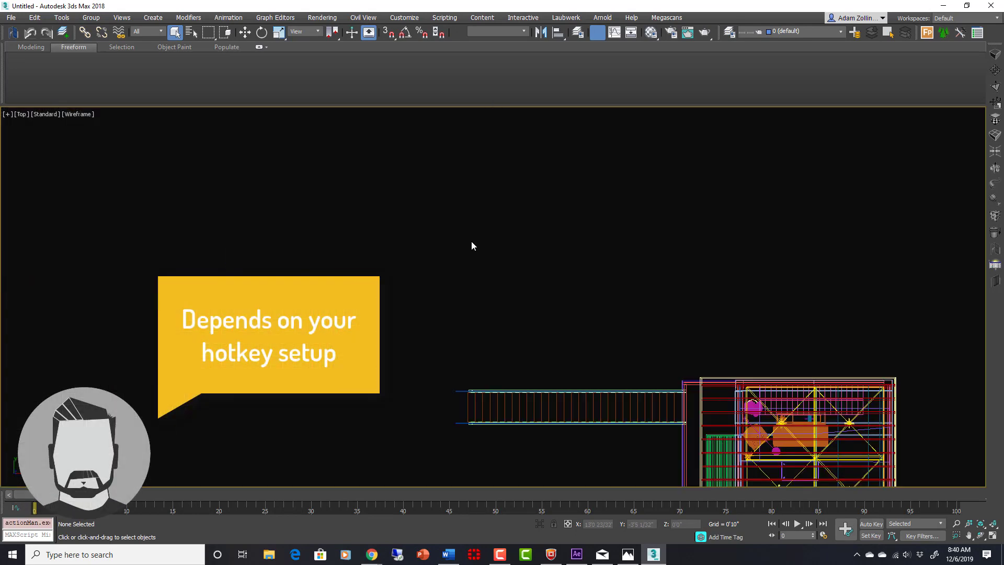
scroll(472, 240, "down", 6)
middle_click_drag(573, 313, 592, 262, "alt")
key("z")
key("F3")
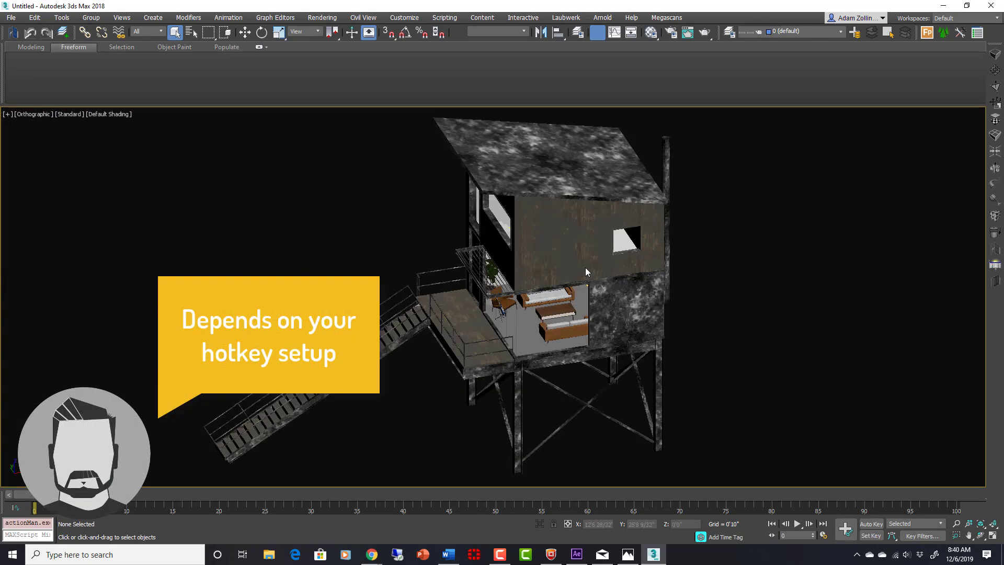
Examine the referenced house's stairs, deck, supports and furnished interior from several angles and from above
key("F4")
scroll(602, 276, "down", 5)
middle_click_drag(619, 282, 667, 274, "alt")
scroll(616, 262, "up", 2)
scroll(654, 275, "up", 2)
key("F4")
scroll(653, 275, "down", 2)
scroll(691, 221, "up", 3)
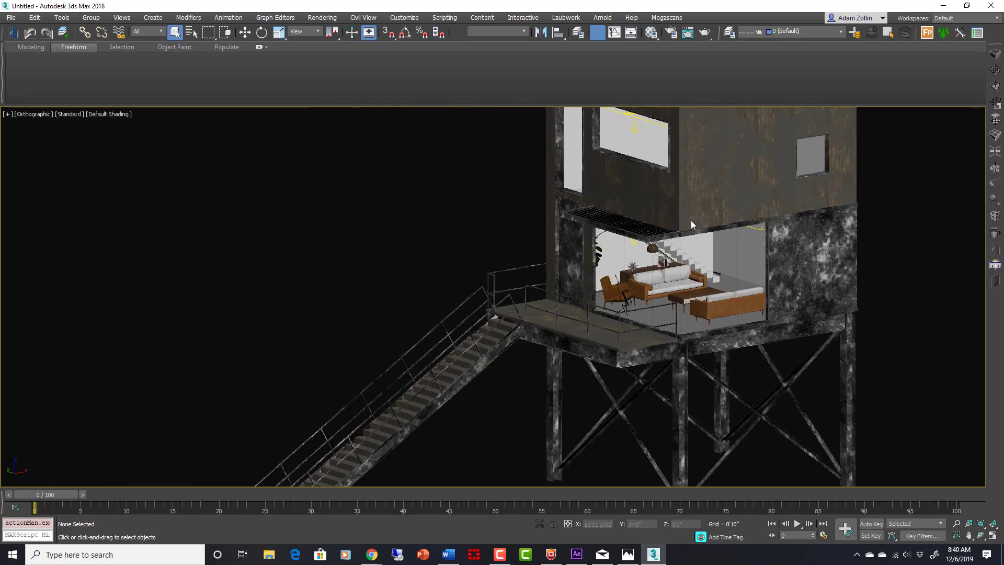
scroll(712, 244, "down", 1)
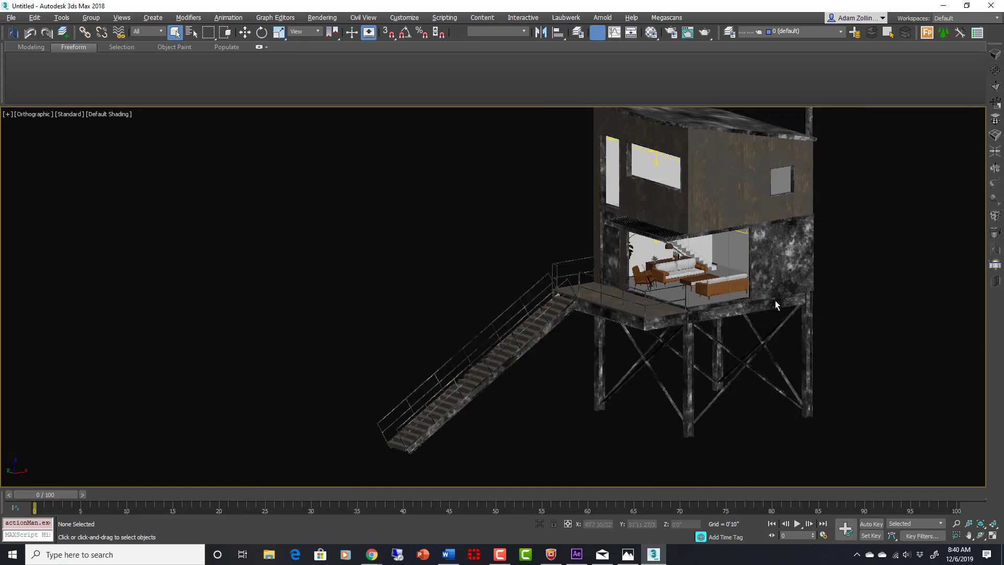
mouse_move(775, 300)
middle_mouse_down("alt")
mouse_move(759, 303)
mouse_move(770, 304)
middle_mouse_up("alt")
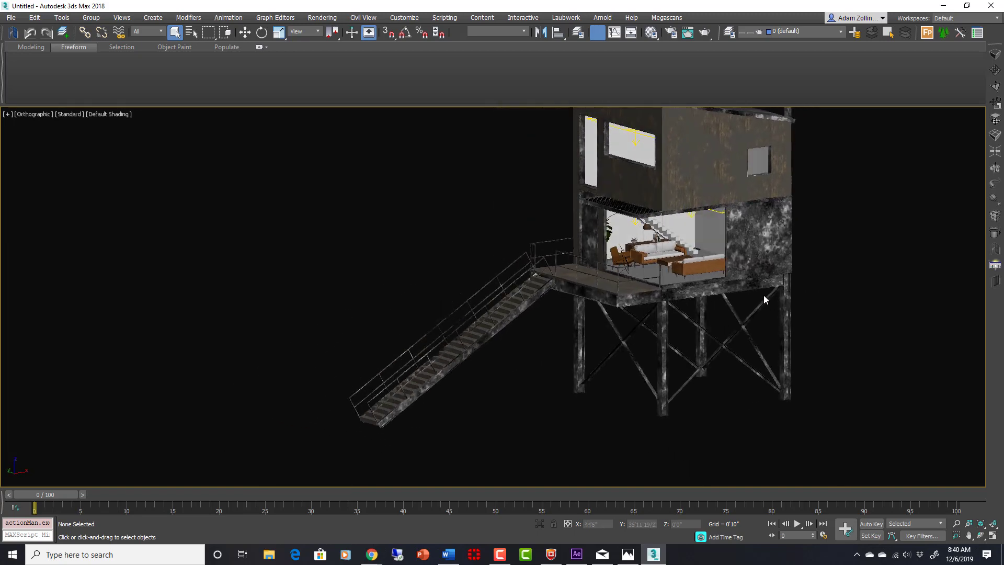
scroll(764, 295, "up", 2)
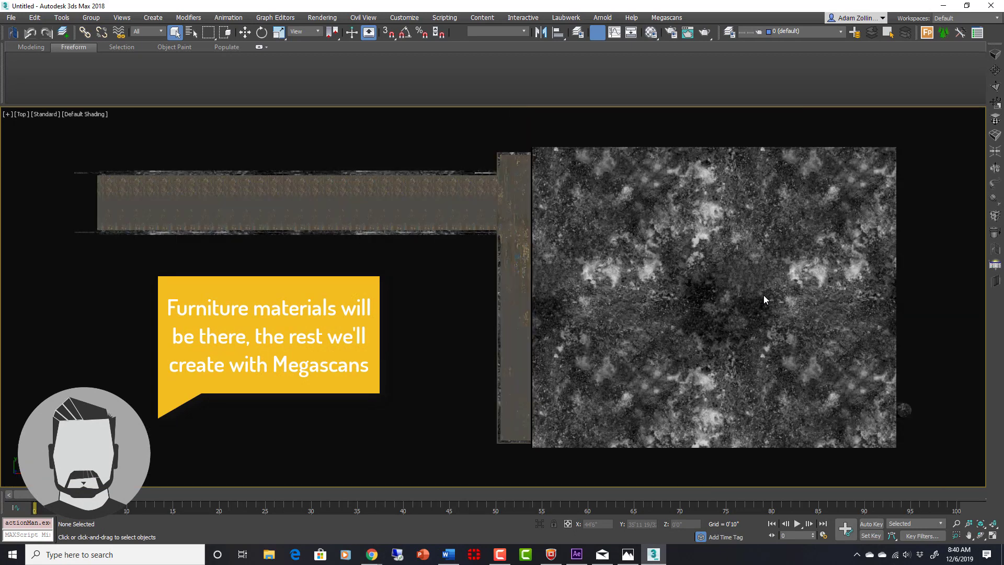
scroll(764, 295, "down", 3)
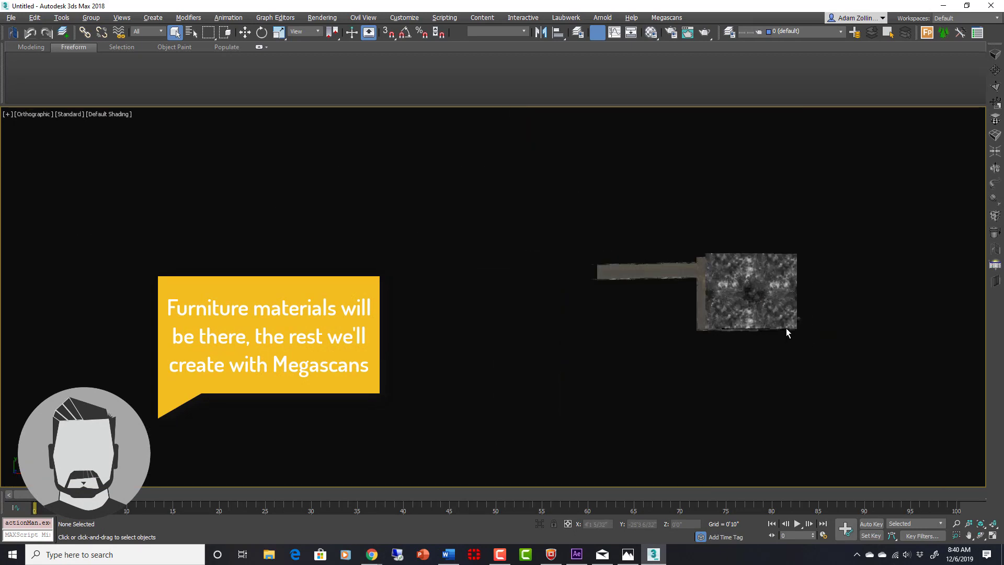
middle_click_drag(786, 328, 811, 262, "alt")
key("t")
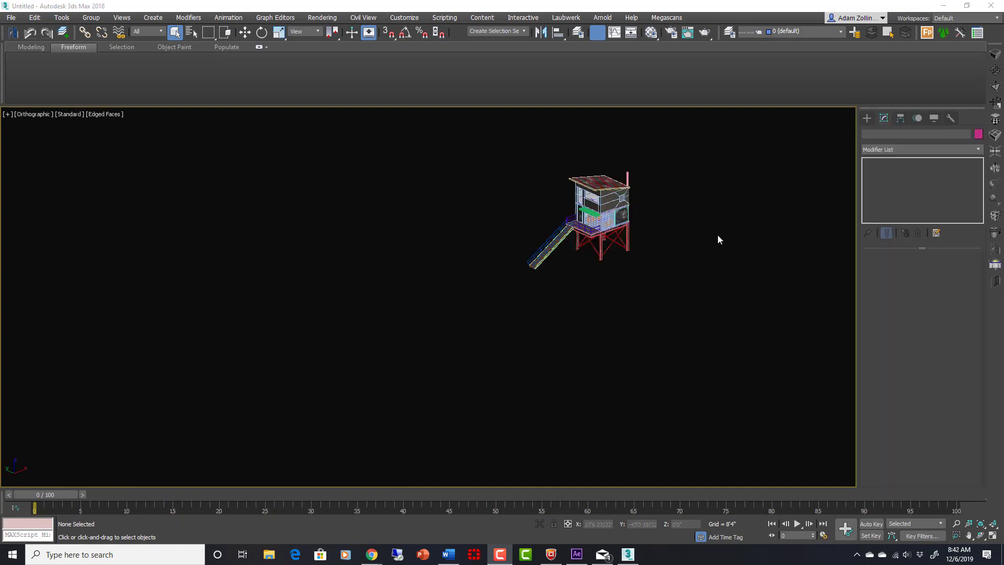
Draw a rectangle spline around the house and its stairs in the Top view and convert it to an Editable Poly
key("t")
scroll(722, 230, "down", 10)
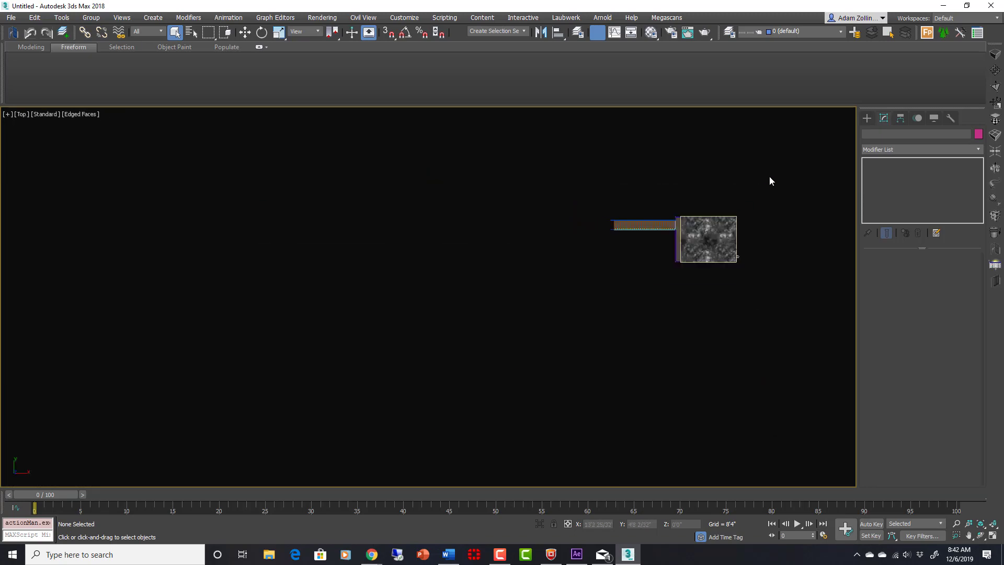
left_click(867, 118)
left_click(934, 192)
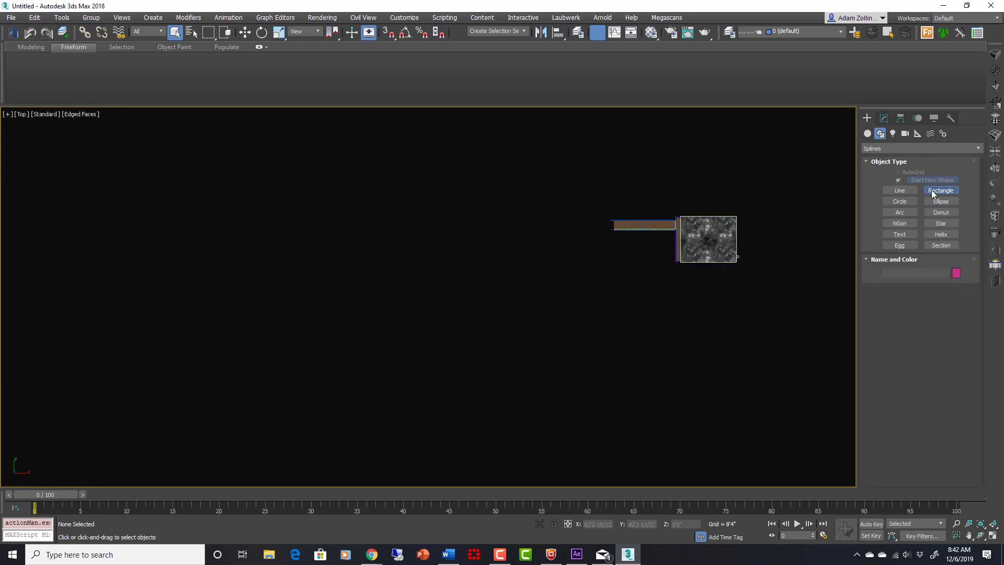
mouse_move(561, 157)
left_mouse_down()
mouse_move(587, 196)
mouse_move(771, 354)
left_mouse_up()
right_click(751, 315)
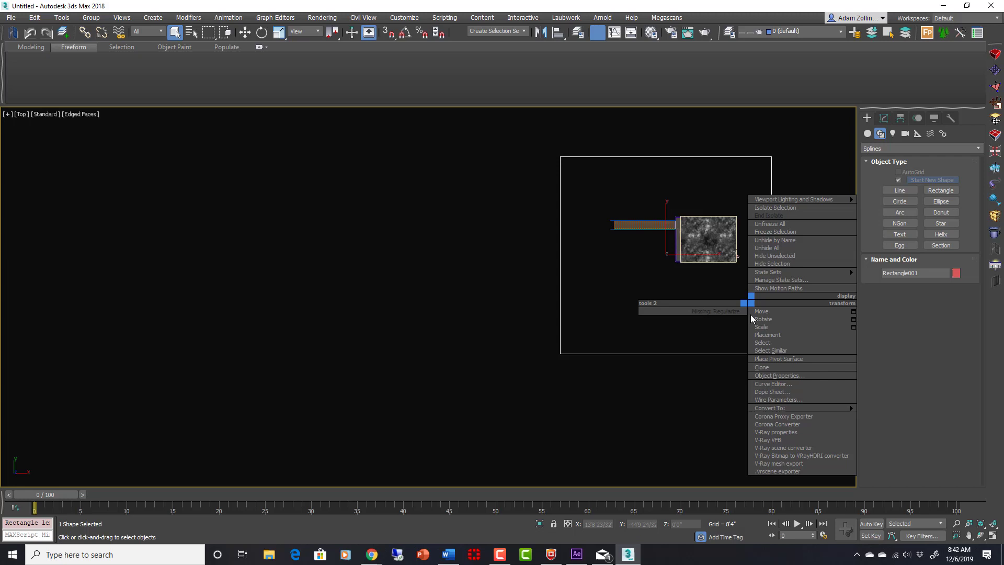
mouse_move(802, 409)
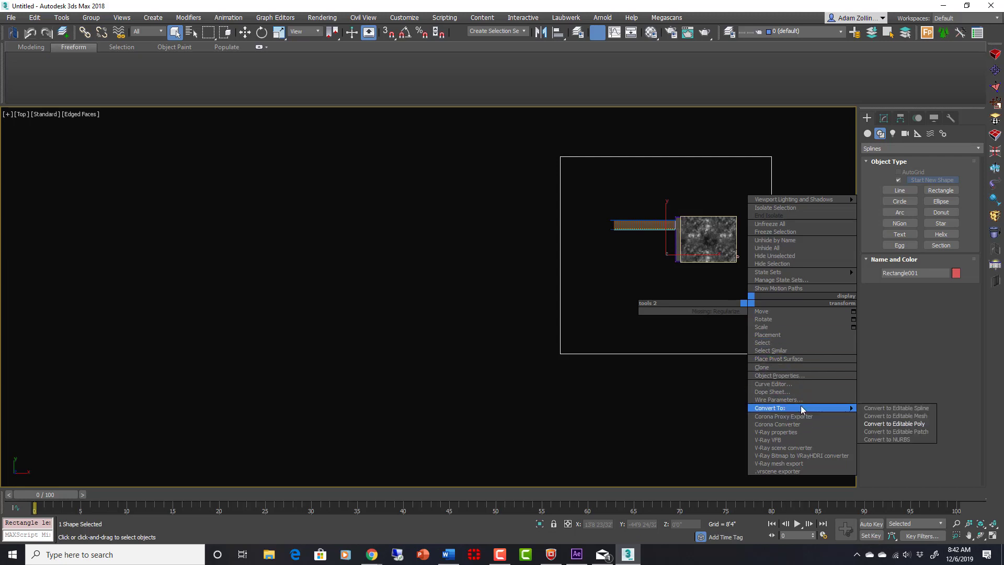
left_click(895, 424)
scroll(787, 338, "down", 2)
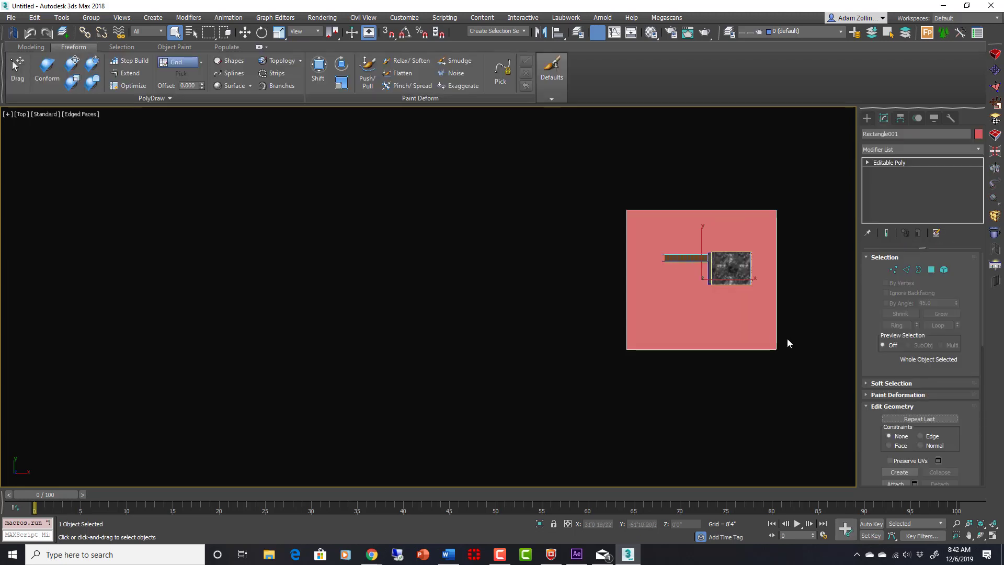
Select the ground plane's front edge and move it closer to the house in the Right view, to about Y -38'2"
left_click(907, 270)
left_click_drag(606, 326, 790, 373)
scroll(716, 360, "down", 2)
scroll(704, 329, "up", 1)
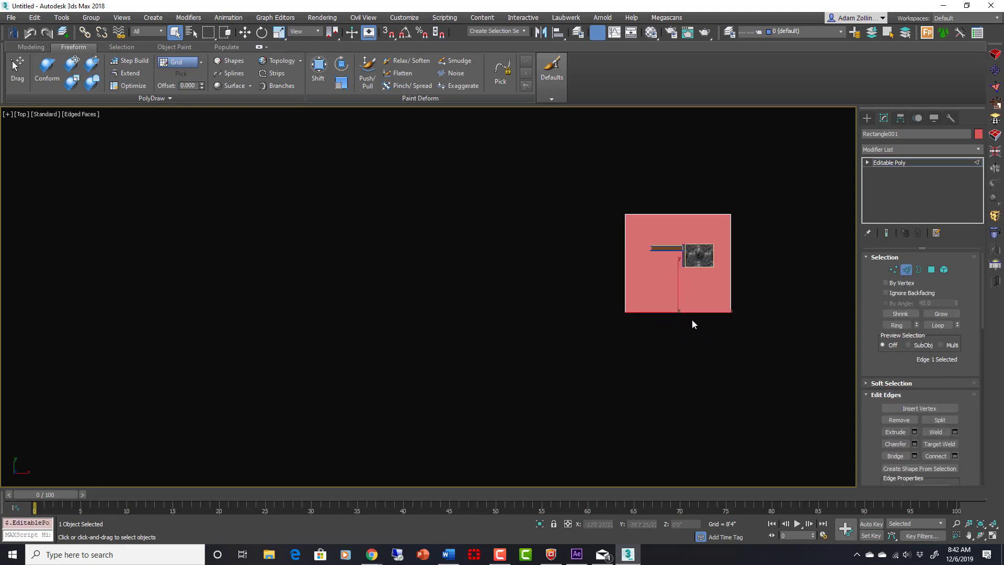
key("r")
scroll(467, 311, "up", 2)
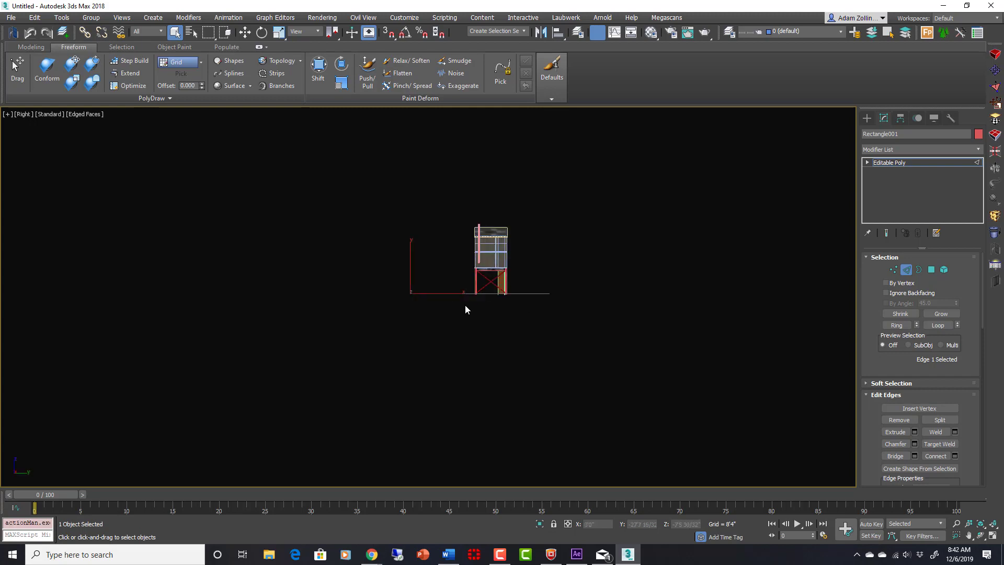
key("w")
key("space")
left_click_drag(386, 287, 450, 298)
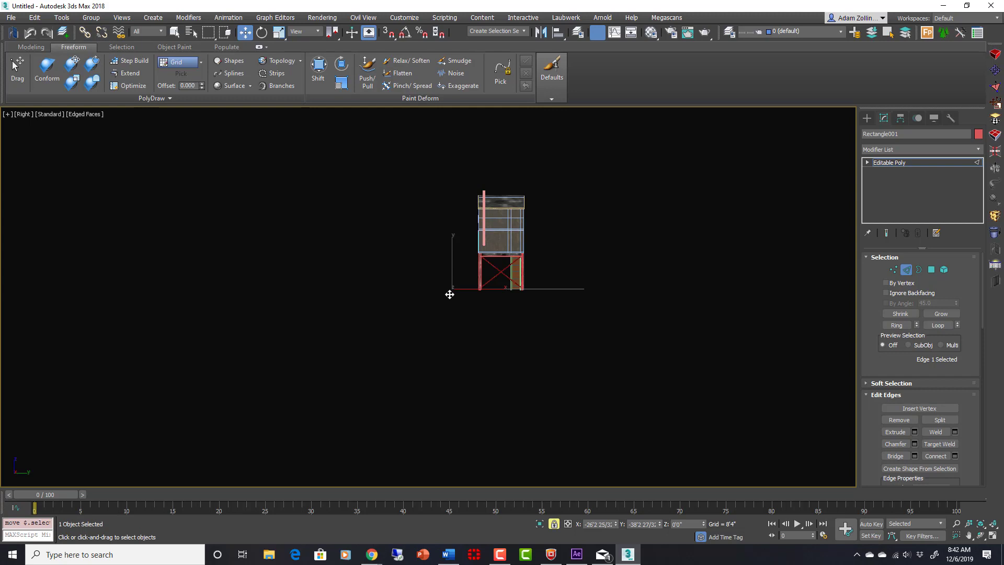
Extend a new sloping face outward and downward from the ground's front edge, to about Y -128'6" and Z -14'10"
key("F8")
left_click_drag(453, 293, 267, 325, "shift")
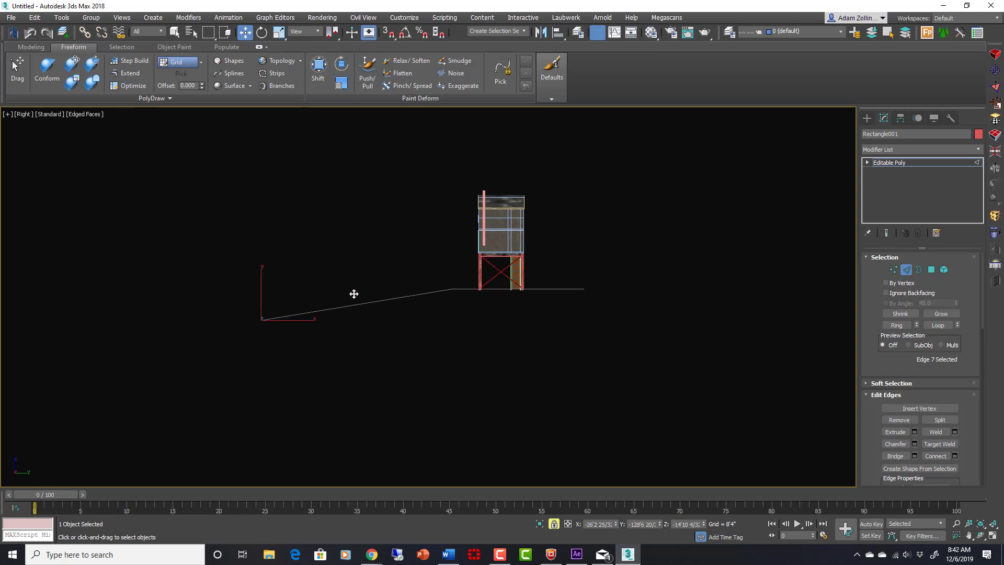
scroll(354, 294, "down", 2)
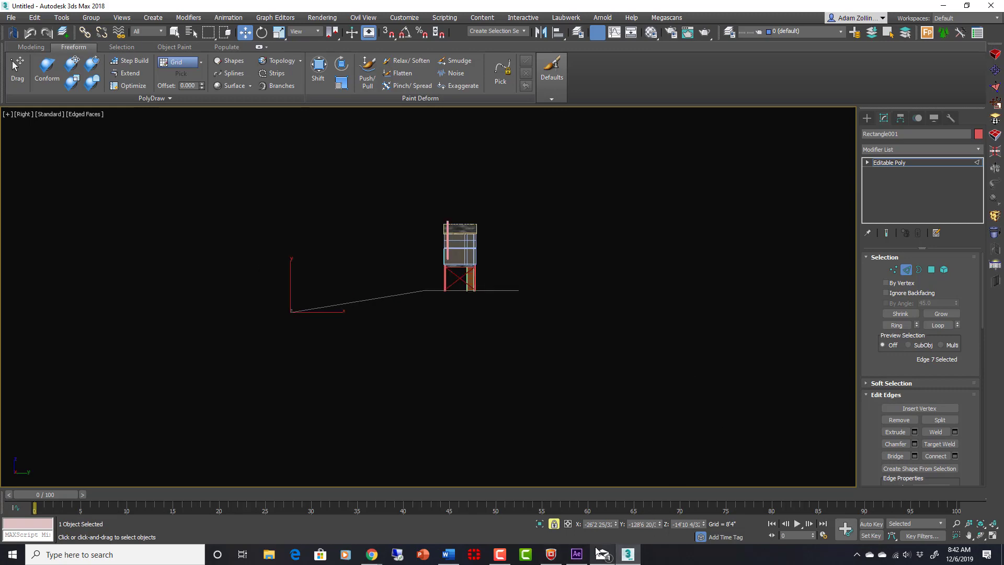
mouse_move(374, 555)
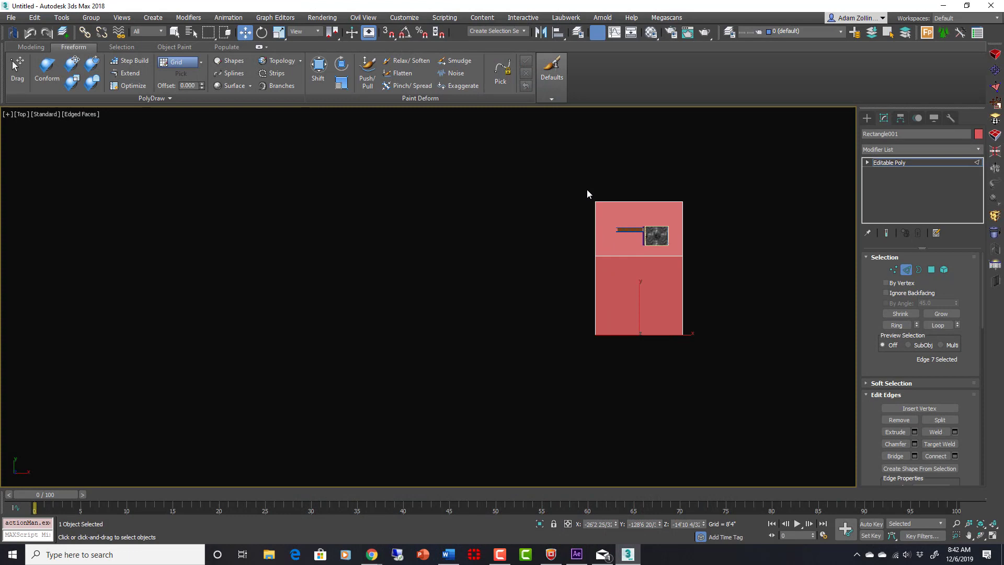
Extend the ground's two side edges on the stair side outward into new faces, to about X -176'3"
left_click_drag(587, 190, 440, 322)
key("space")
key("ctrl+z")
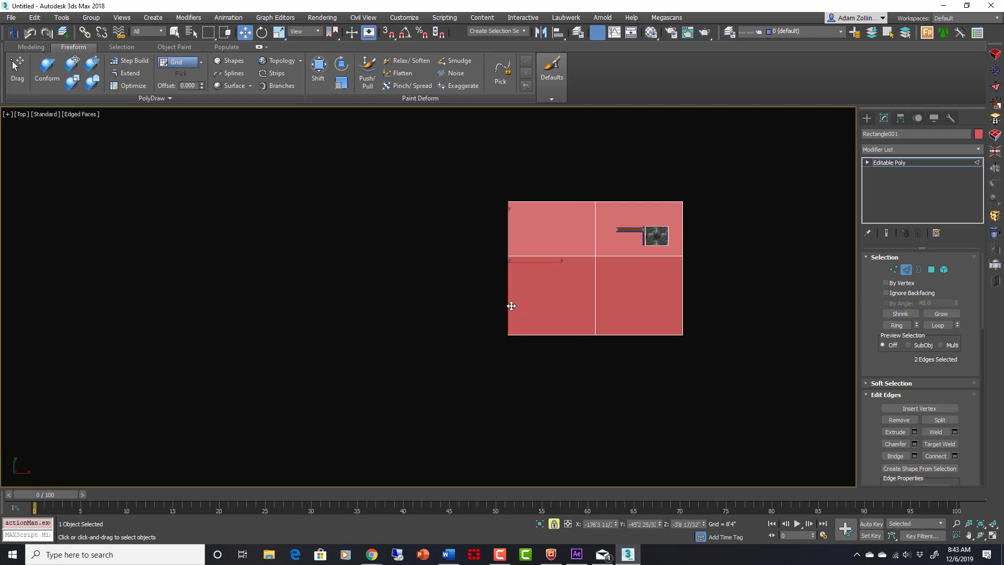
Extend the two lower front edges into a steeper row of faces, to about Y -209'4" and Z -37'11"
left_click_drag(488, 320, 664, 352)
key("r")
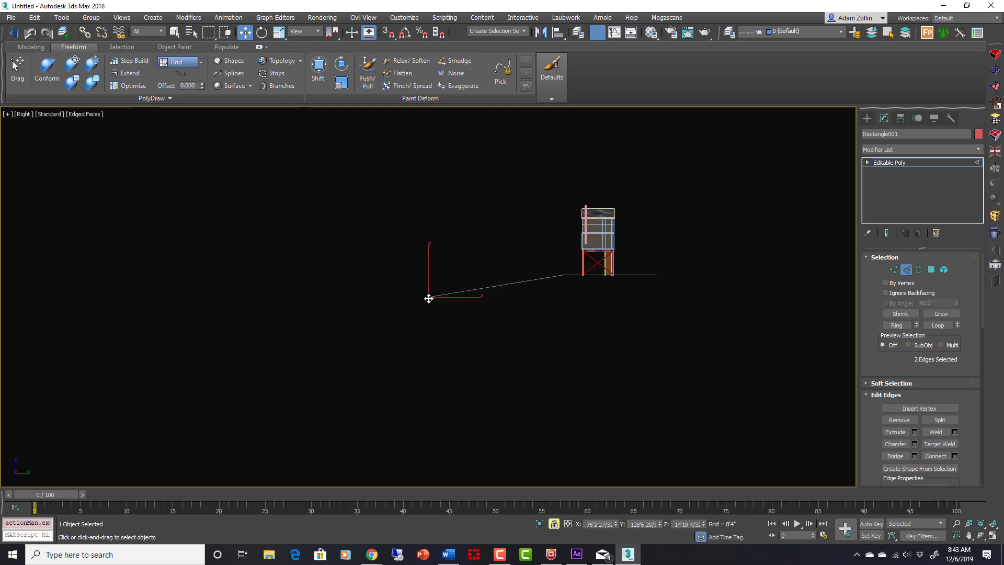
left_click_drag(428, 298, 308, 331, "shift")
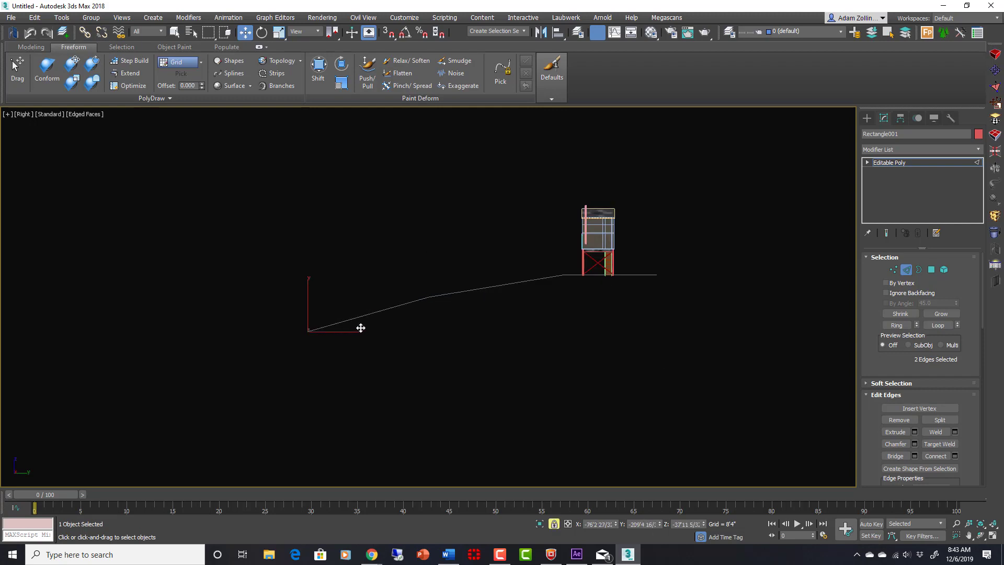
Raise the middle vertex of the ground's lowest front edge to about Z -34'3"
key("t")
key("z")
scroll(551, 326, "down", 8)
middle_click_drag(579, 331, 606, 272, "alt")
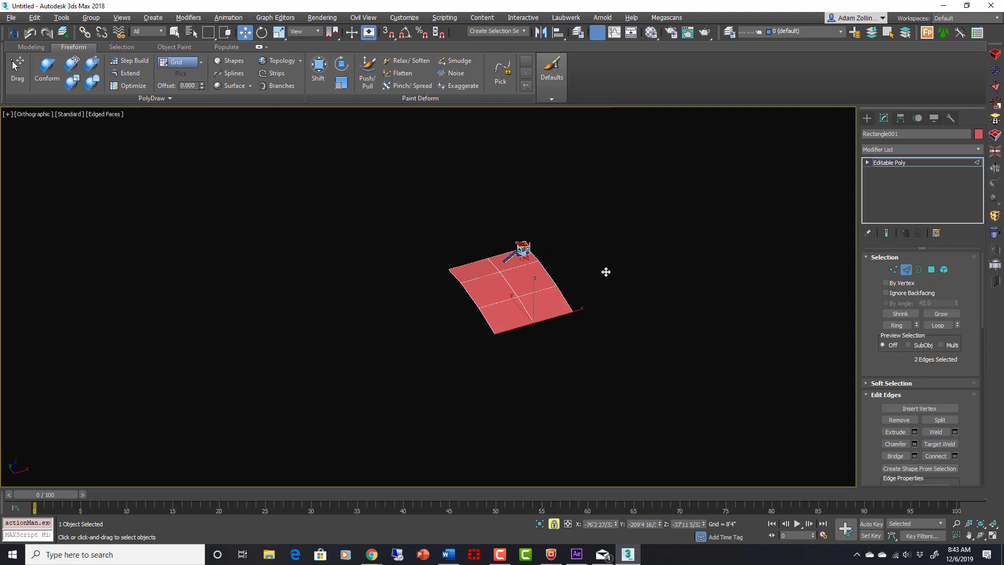
scroll(606, 272, "up", 6)
left_click_drag(526, 347, 518, 324)
key("1")
left_click(516, 338)
left_click_drag(364, 378, 366, 370)
mouse_move(601, 324)
middle_mouse_down("alt")
mouse_move(545, 303)
mouse_move(591, 296)
mouse_move(622, 308)
mouse_move(587, 313)
middle_mouse_up("alt")
middle_click_drag(503, 298, 614, 318)
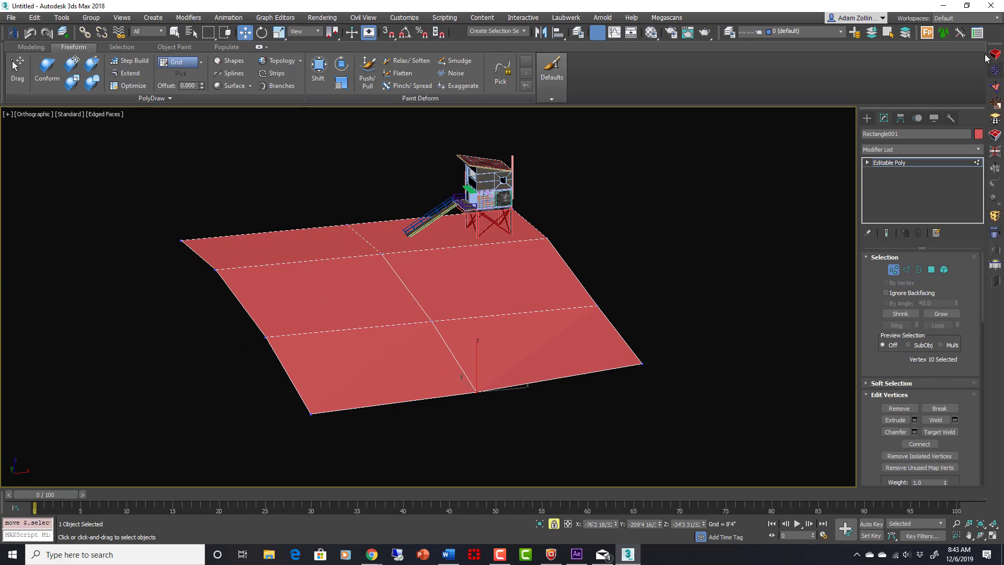
mouse_move(563, 264)
middle_mouse_down("alt")
mouse_move(558, 242)
mouse_move(576, 253)
mouse_move(555, 260)
middle_mouse_up("alt")
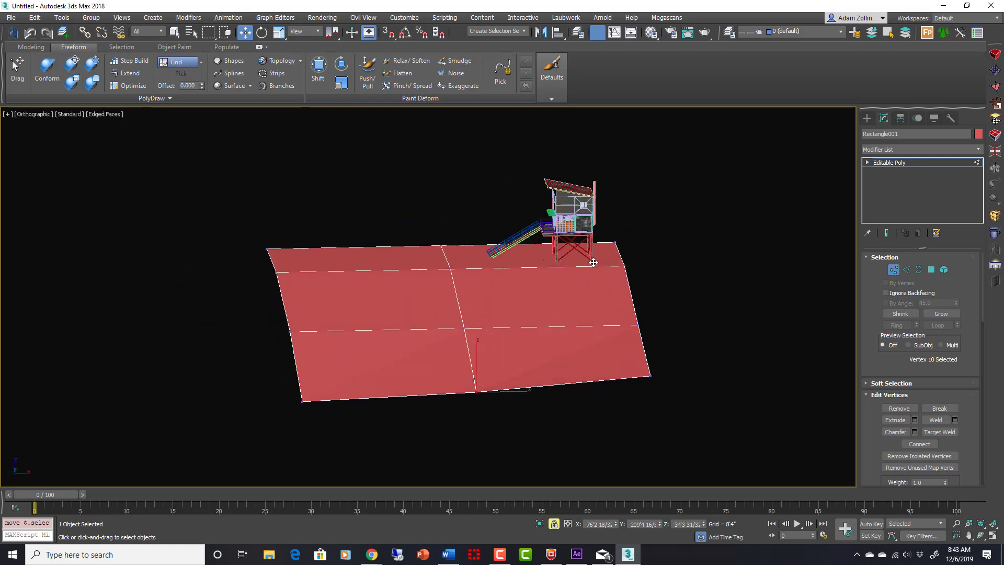
key("t")
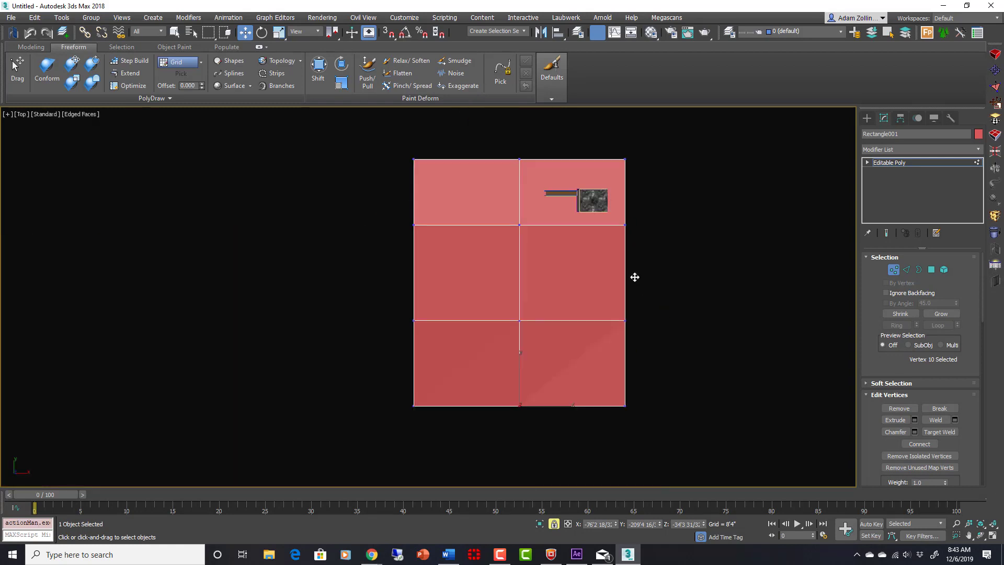
middle_click_drag(619, 301, 638, 246, "alt")
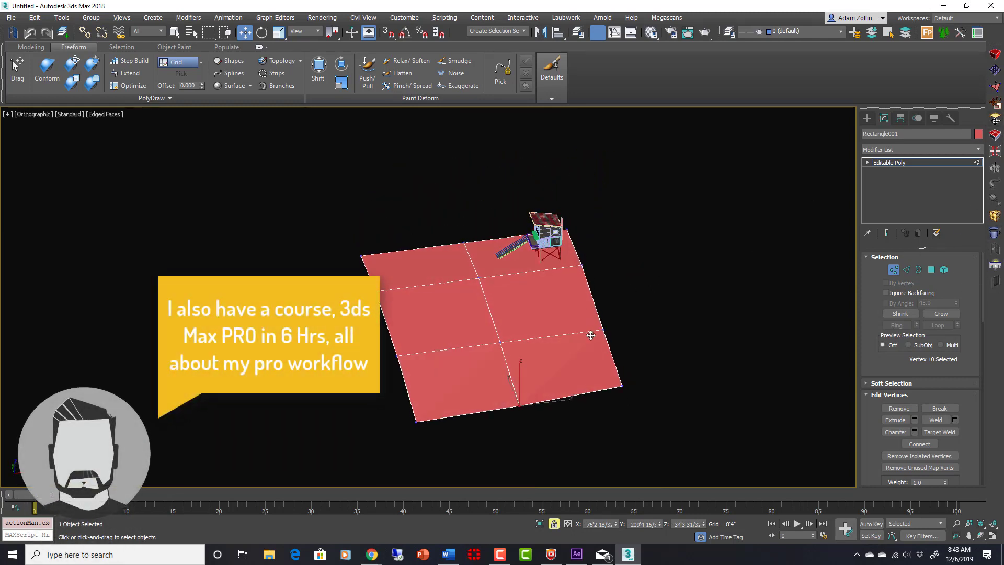
middle_click_drag(591, 335, 603, 319, "alt")
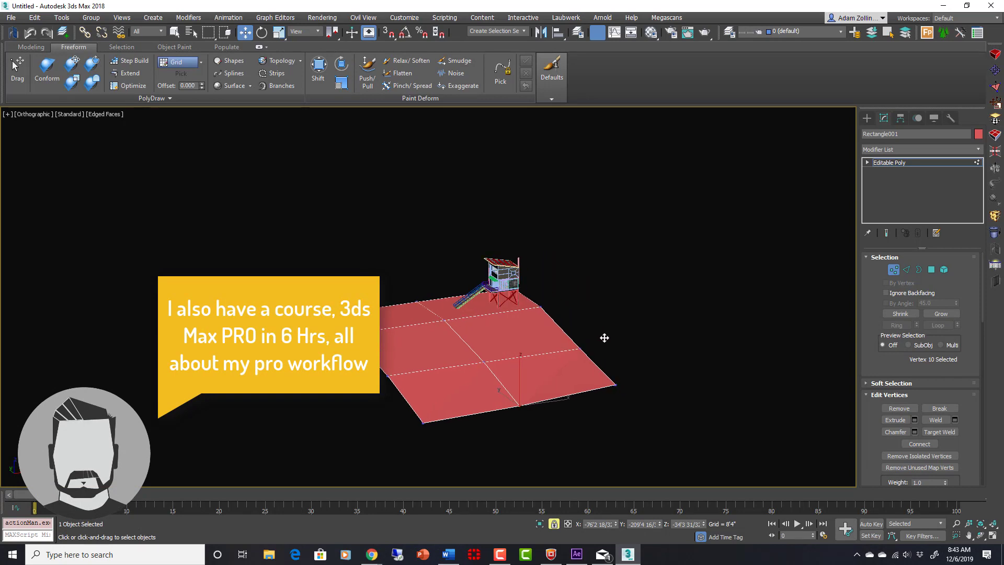
Extend the ground's side edges opposite the stairs and its back edges outward into new faces, to about X 294'9" and Y 246'8"
key("t")
key("z")
scroll(621, 329, "down", 5)
middle_click_drag(621, 329, 628, 356)
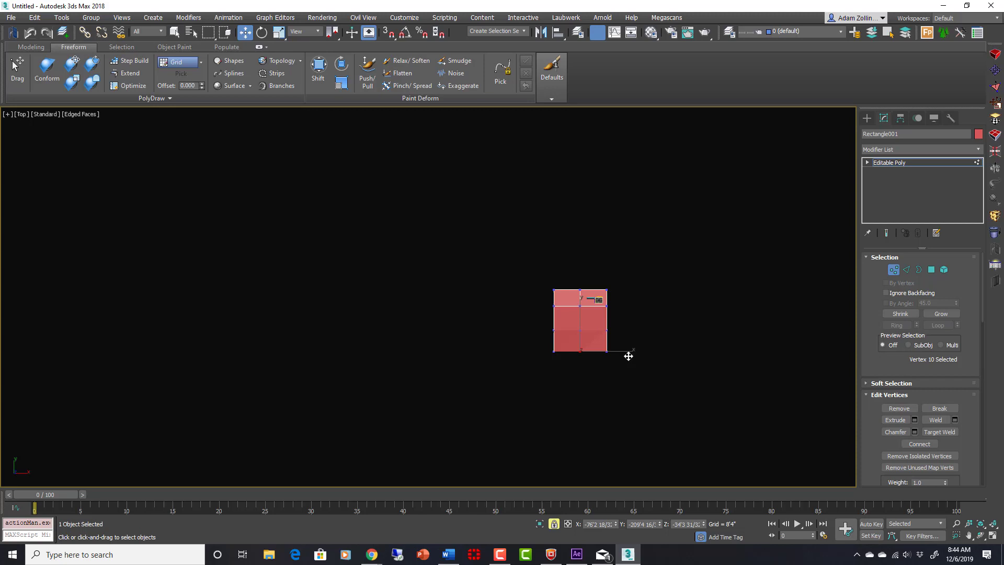
scroll(628, 356, "up", 3)
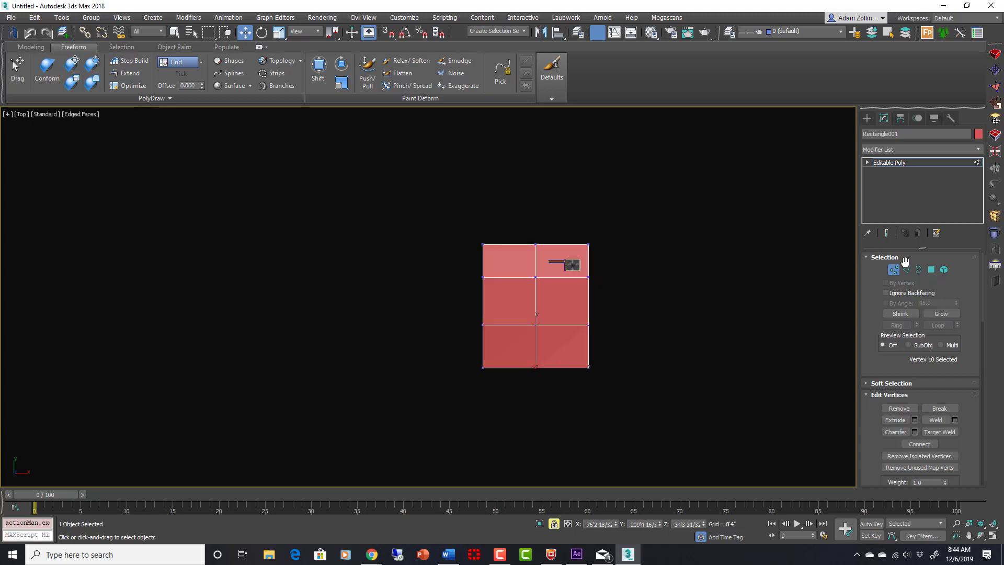
left_click(909, 270)
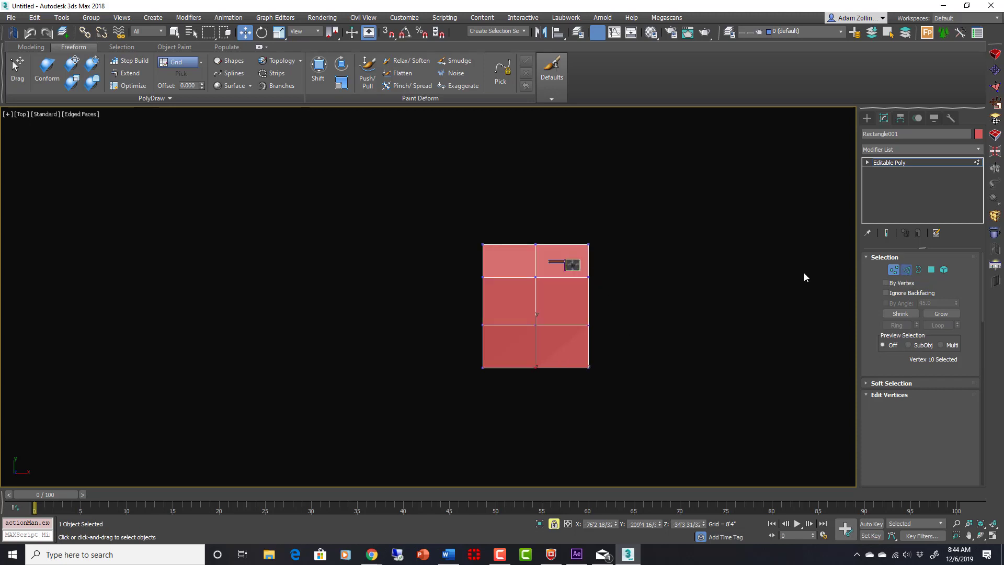
left_click_drag(584, 230, 625, 372)
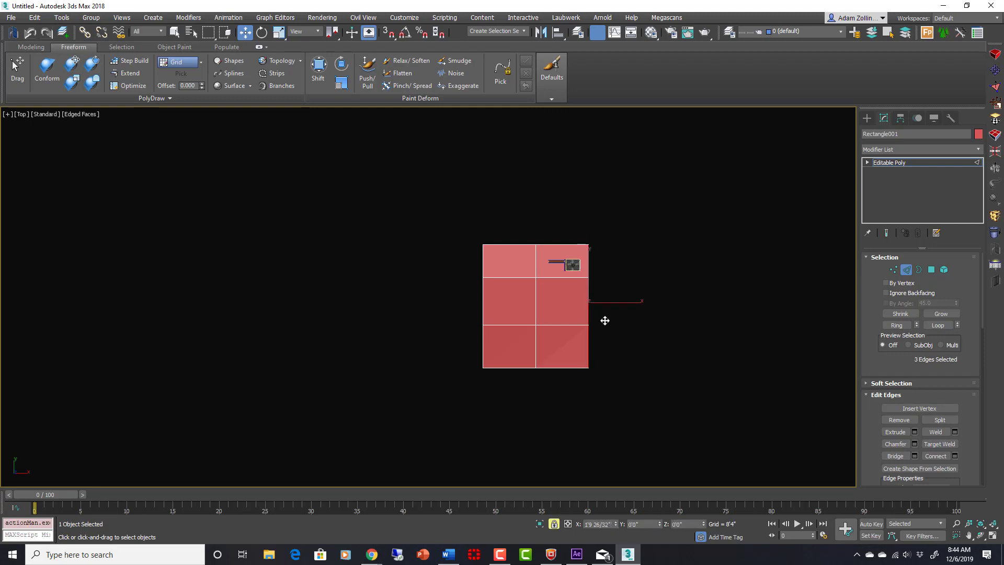
left_click_drag(605, 320, 746, 329, "shift")
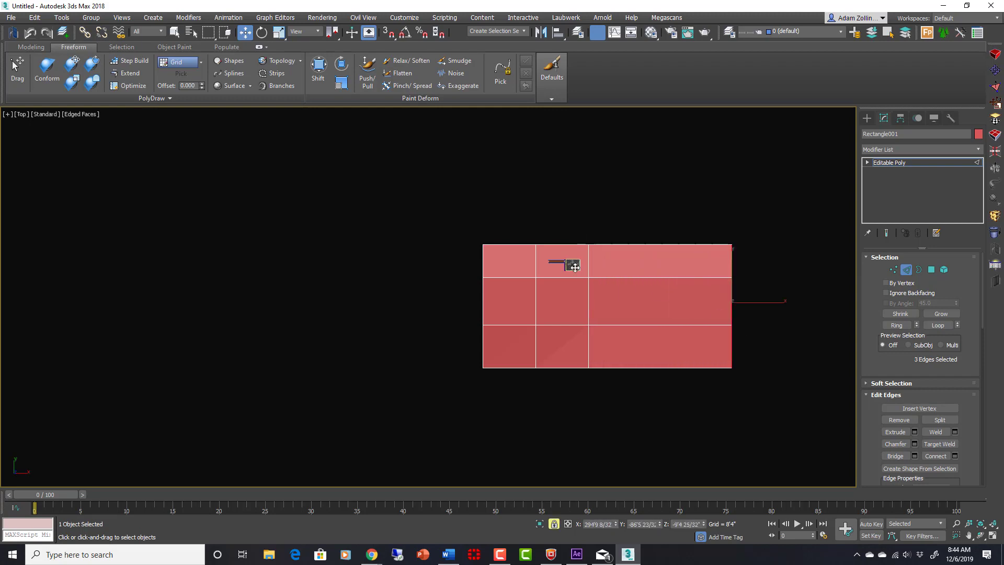
left_click_drag(467, 232, 748, 249)
left_click_drag(677, 243, 684, 128, "shift")
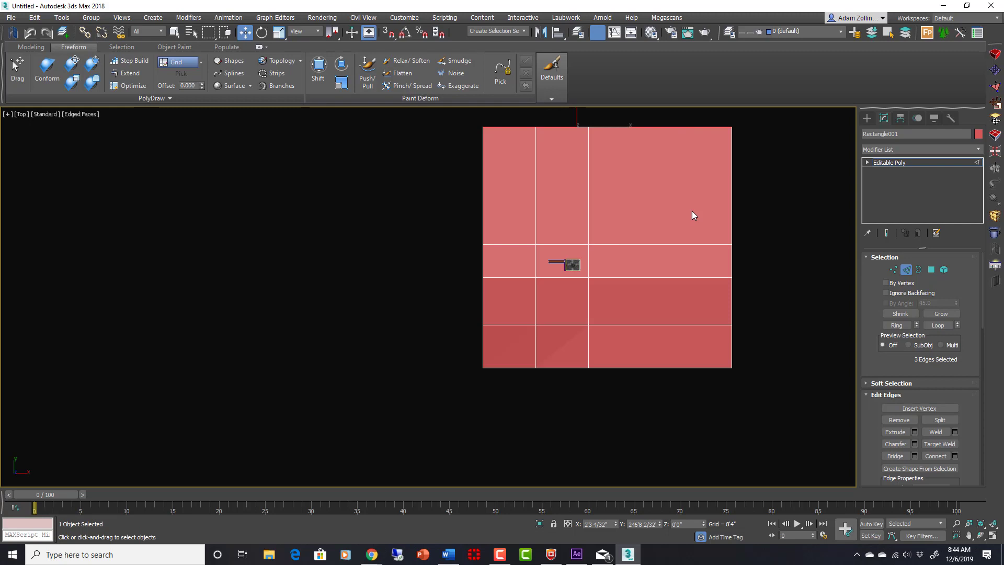
Extend the same back and side edges much farther out into another band of faces, to about X 1637'2" and Y 2088'11"
scroll(706, 257, "down", 3)
middle_click_drag(699, 265, 641, 337)
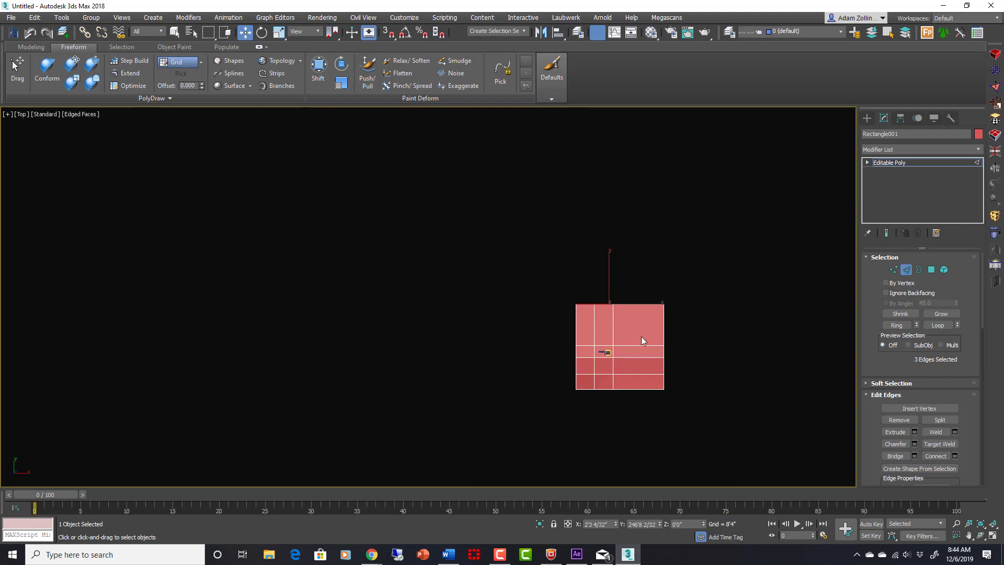
scroll(635, 319, "down", 3)
left_click_drag(632, 298, 775, 338, "shift")
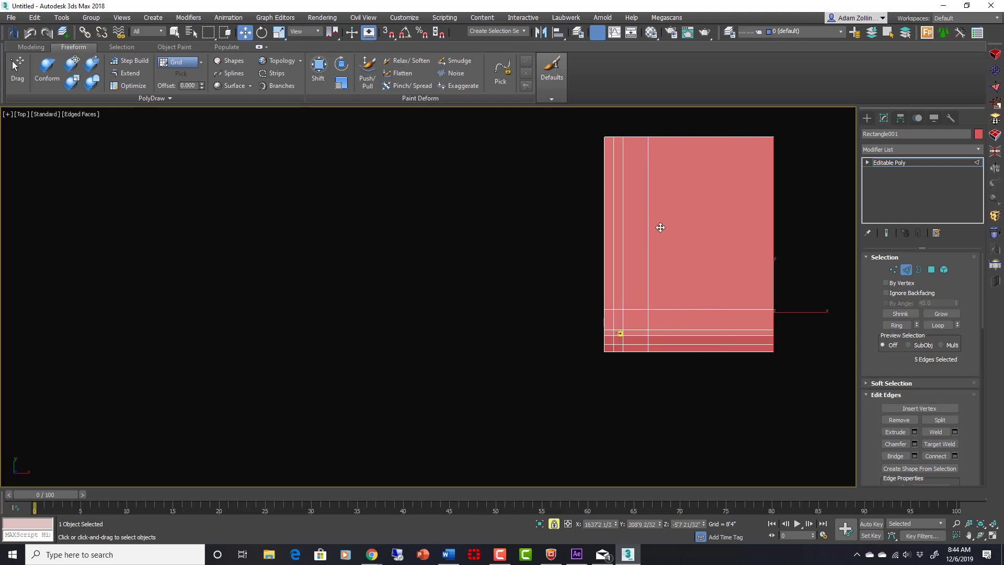
scroll(659, 226, "down", 3)
left_click_drag(586, 209, 687, 229)
key("space")
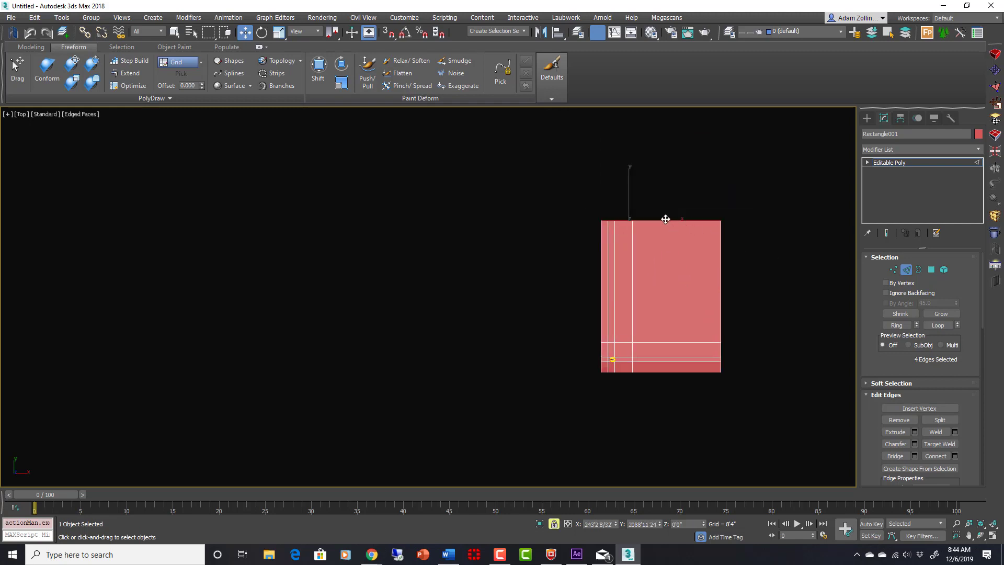
Select all ground polygons except the six around the house and detach them as a separate object
scroll(656, 365, "up", 2)
key("4")
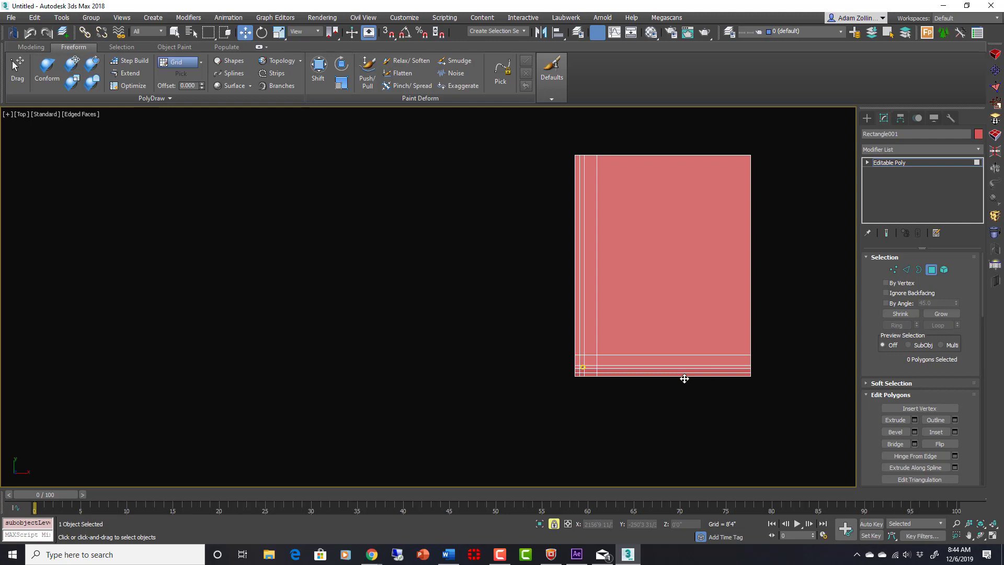
key("space")
left_click_drag(594, 338, 595, 338)
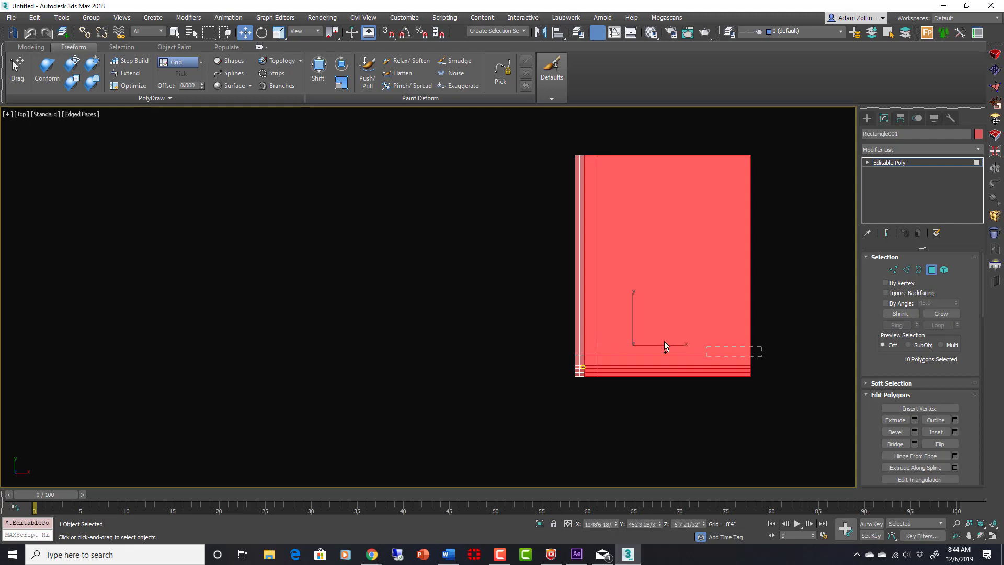
left_click_drag(542, 303, 541, 303, "ctrl")
scroll(586, 365, "up", 5)
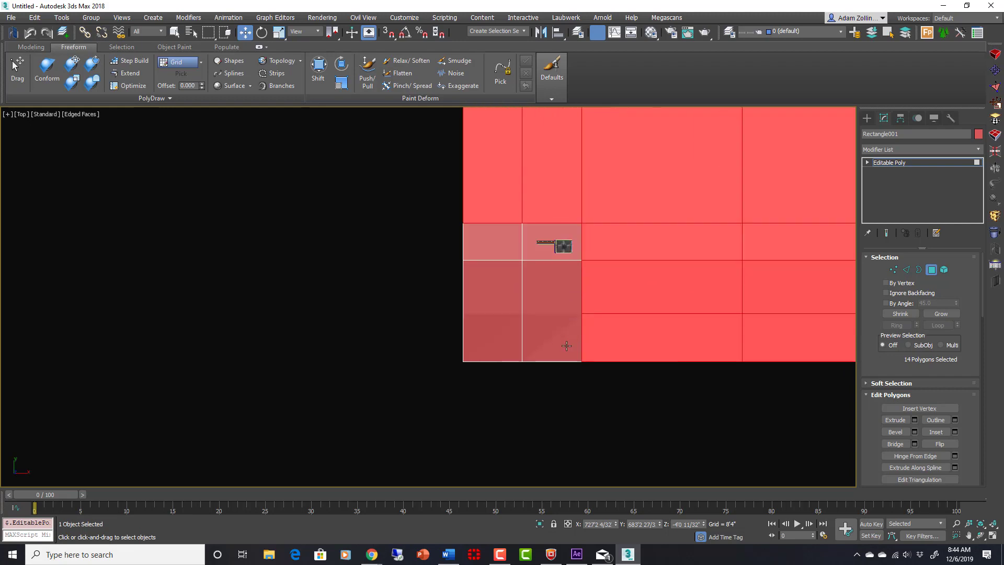
scroll(947, 245, "down", 10)
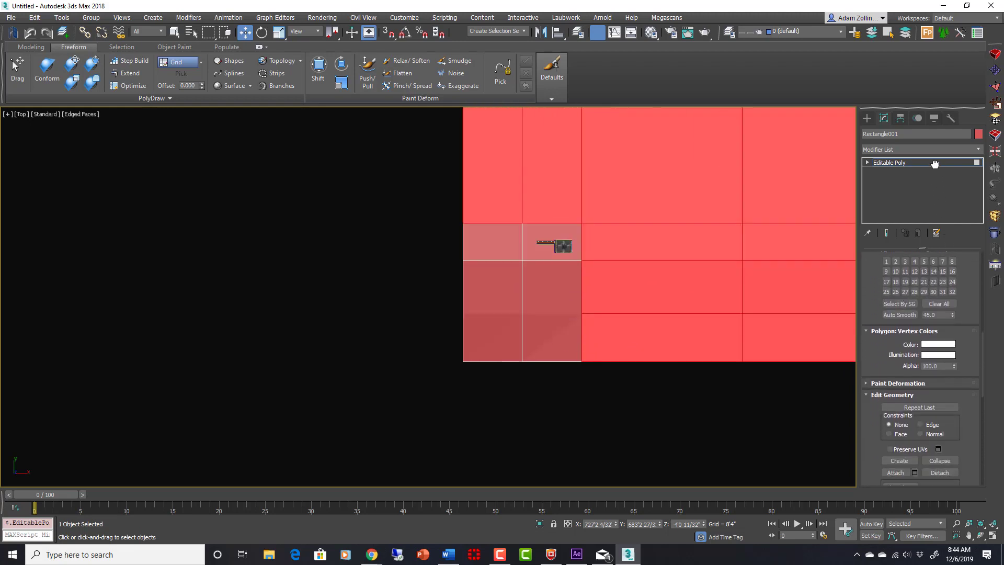
left_click_drag(934, 164, 934, 146)
left_click(940, 452)
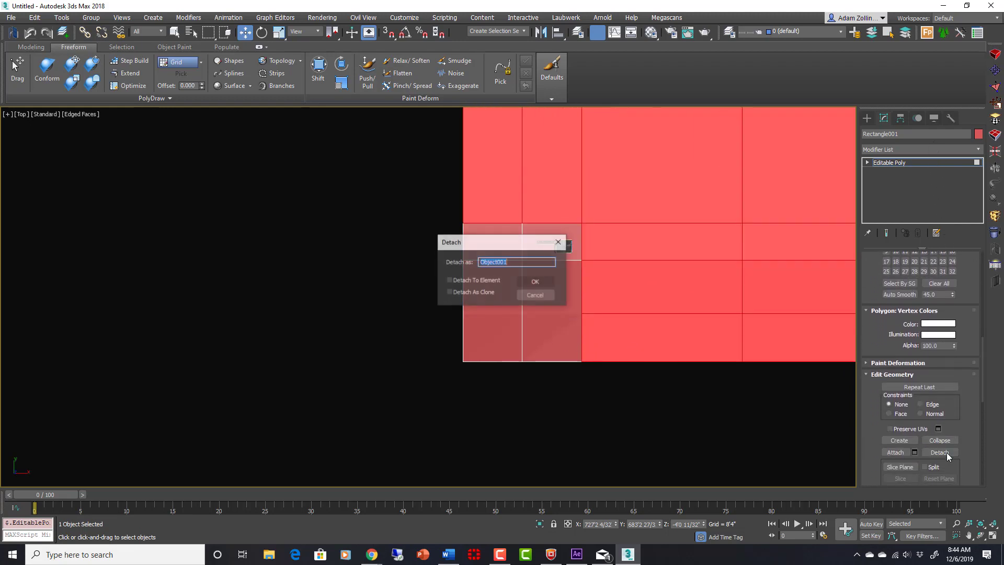
left_click(544, 296)
Leave polygon editing and apply a TurboSmooth modifier with 5 iterations to the ground piece around the house
scroll(541, 307, "up", 2)
left_click(868, 163)
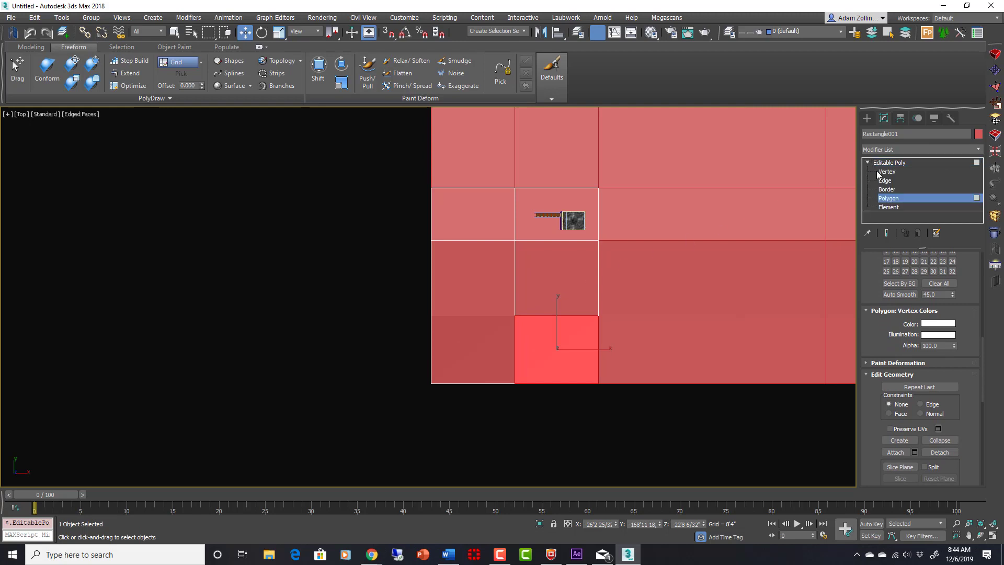
left_click(900, 200)
left_click(641, 400)
left_click(585, 317)
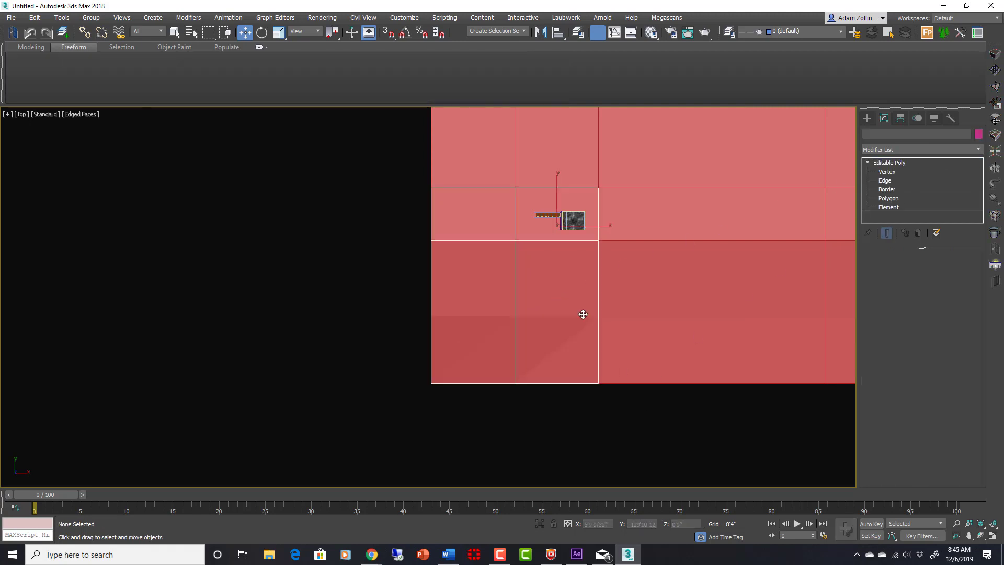
left_click(981, 150)
left_click_drag(978, 180, 978, 415)
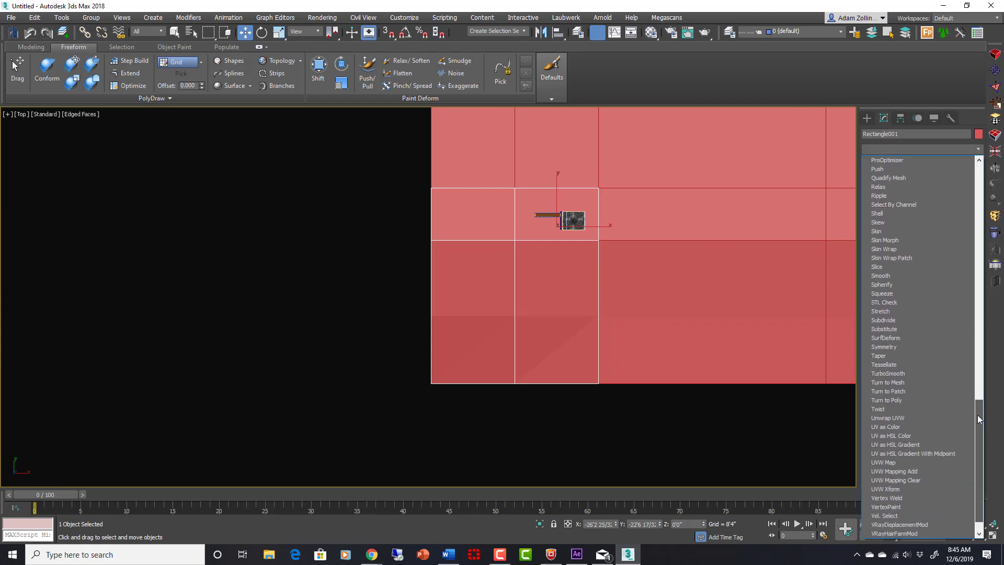
left_click(902, 375)
left_click(953, 272)
left_click(953, 272)
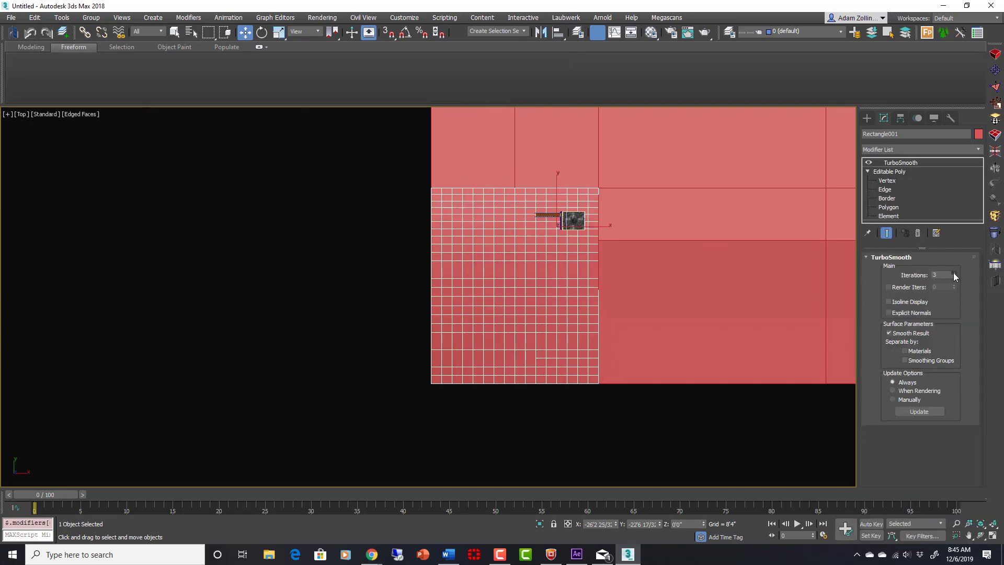
left_click(953, 272)
left_click(953, 272)
Set the ground's TurboSmooth iterations to 6 for a denser mesh around the house
middle_click_drag(565, 253, 546, 215, "alt")
scroll(592, 249, "up", 6)
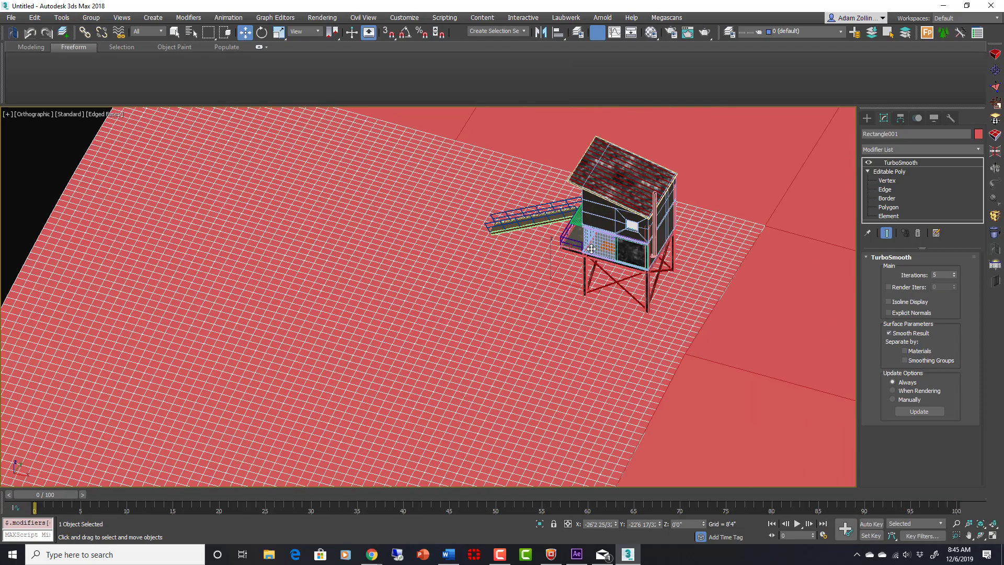
left_click(955, 274)
scroll(708, 259, "down", 6)
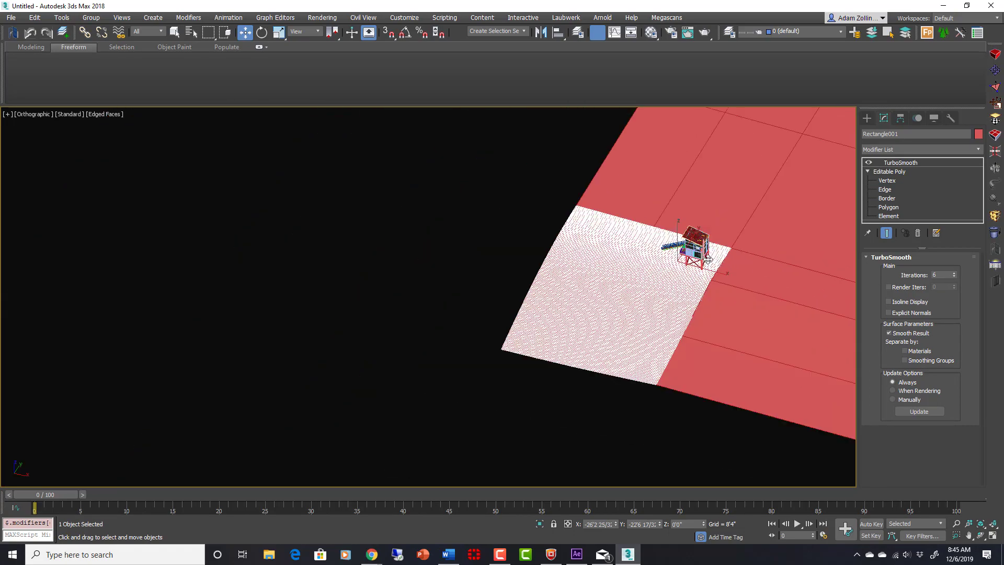
middle_click_drag(708, 260, 689, 286, "alt")
Convert the smoothed ground piece around the house to an Editable Poly
key("t")
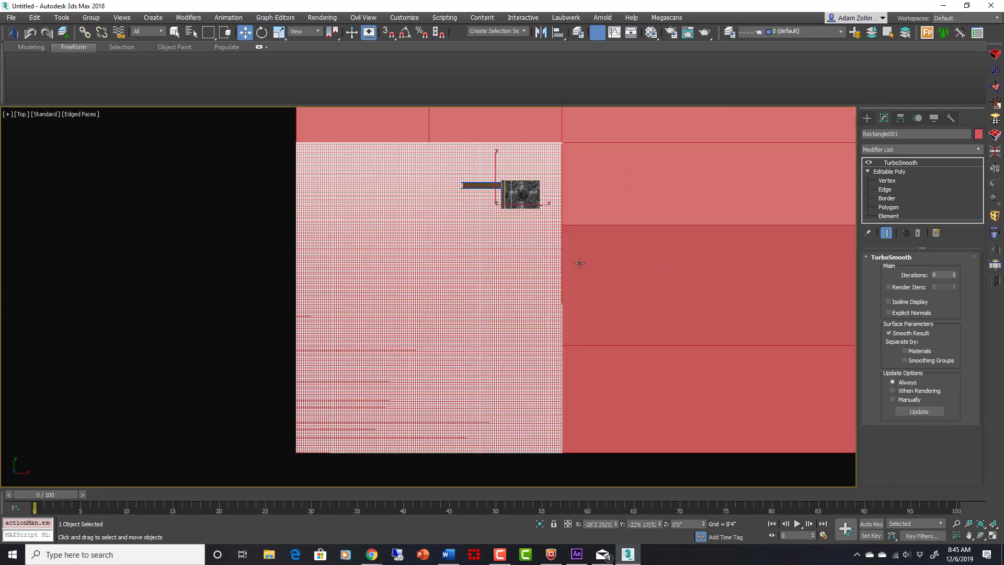
scroll(614, 230, "up", 5)
scroll(614, 233, "down", 6)
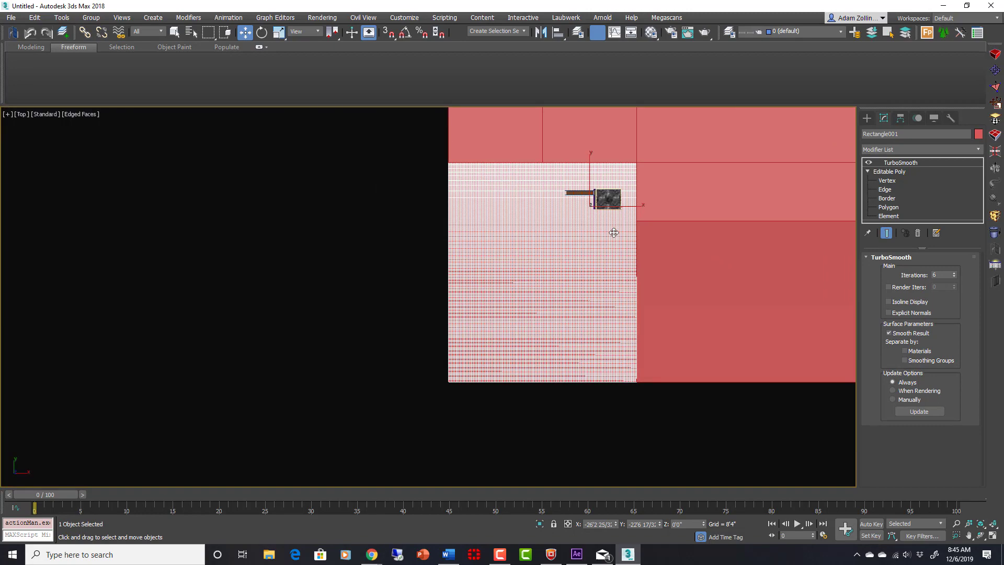
right_click(615, 233)
mouse_move(673, 338)
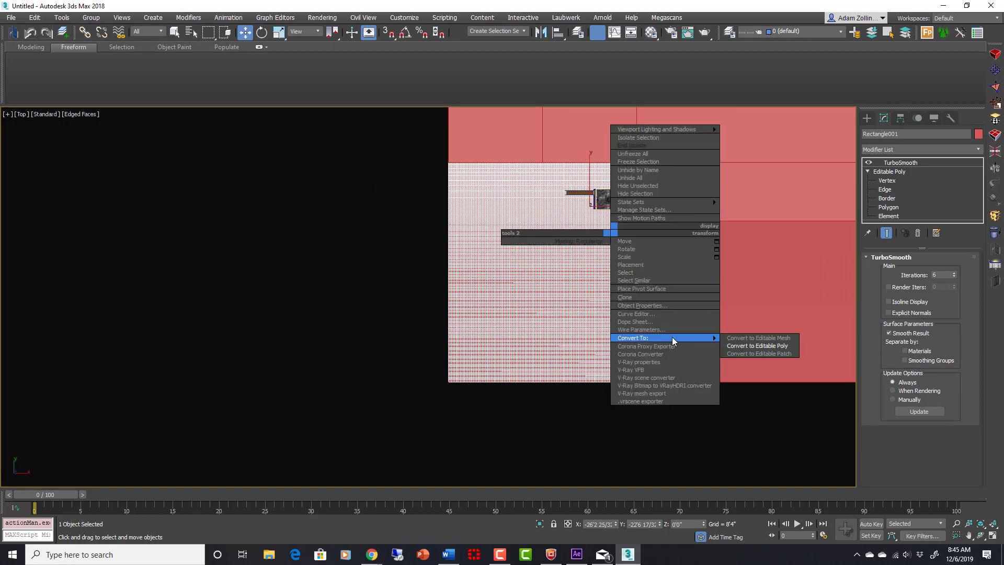
left_click(755, 347)
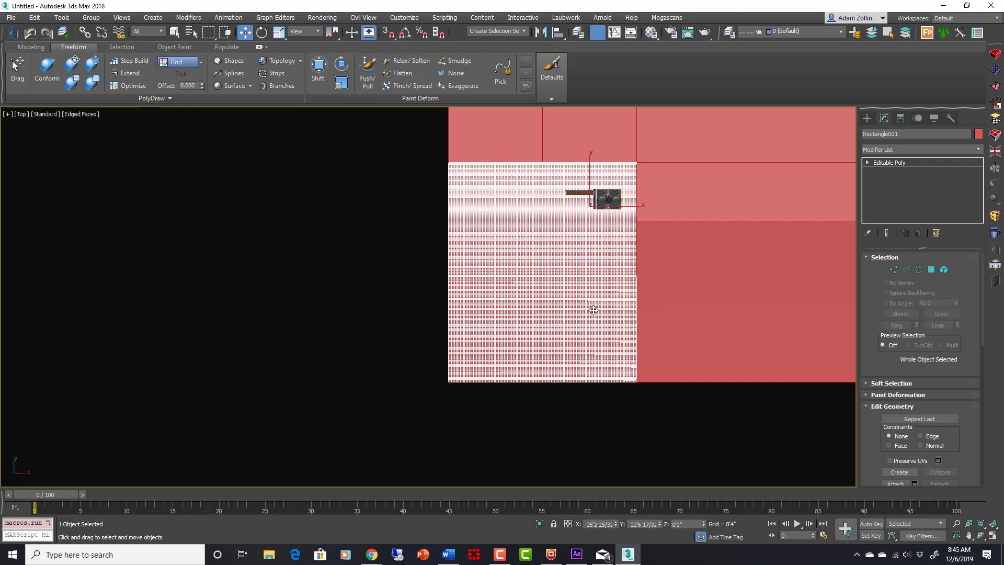
Select the detached outer ground and examine how its border meets the smoothed slope around the house
middle_click_drag(582, 296, 546, 351)
scroll(548, 345, "down", 3)
middle_click_drag(641, 306, 755, 249)
scroll(643, 275, "down", 2)
scroll(590, 316, "up", 3)
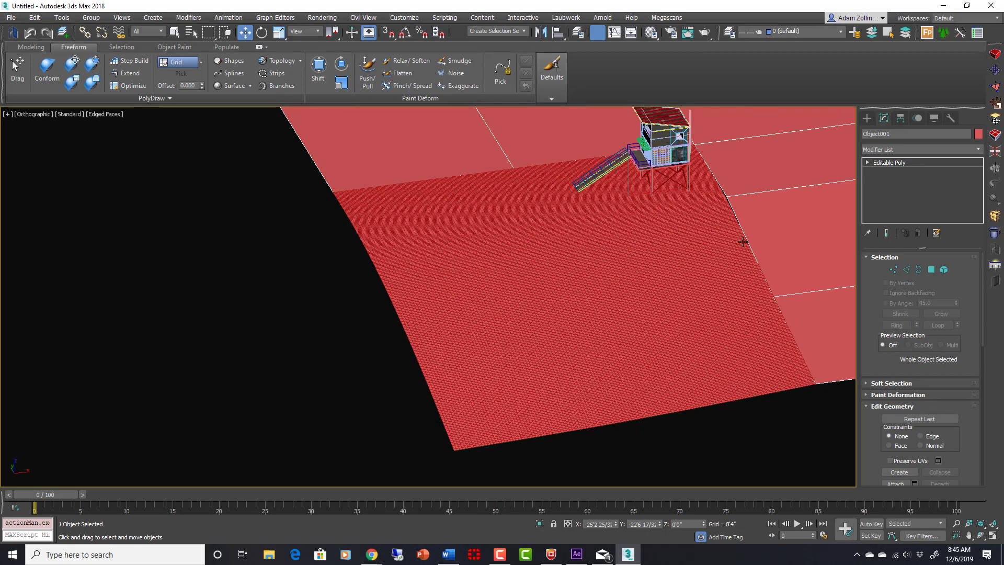
scroll(743, 242, "down", 3)
middle_click_drag(728, 244, 607, 310)
scroll(604, 300, "up", 3)
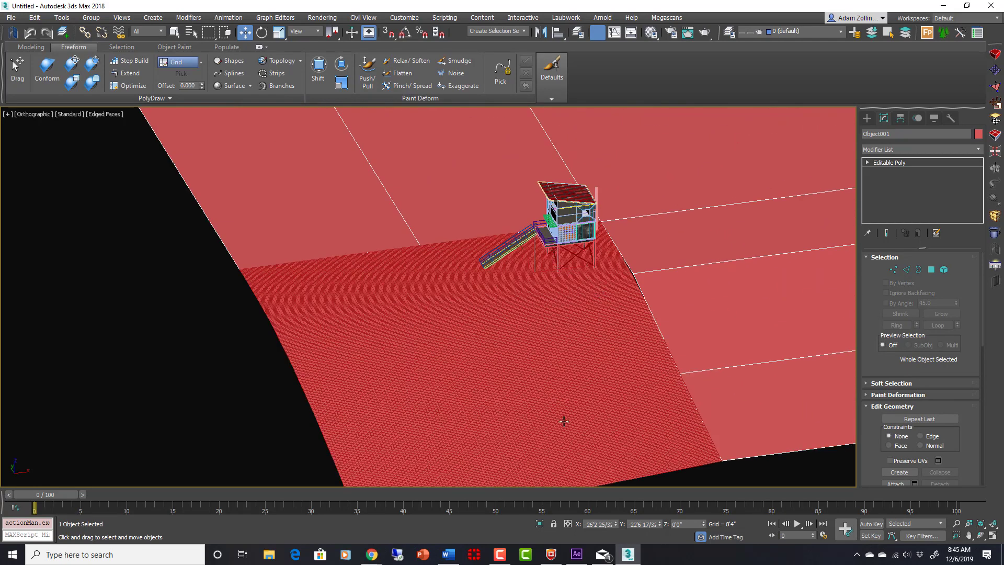